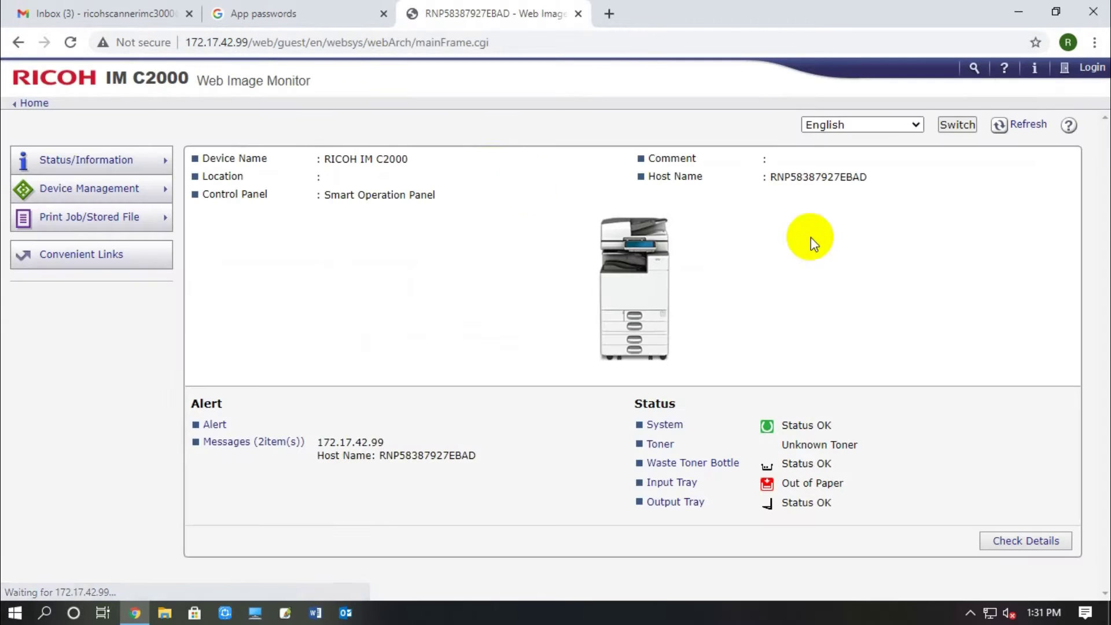
Step: Log in to Web Image Monitor as administrator, entering the login user name and login password
left_click(1090, 69)
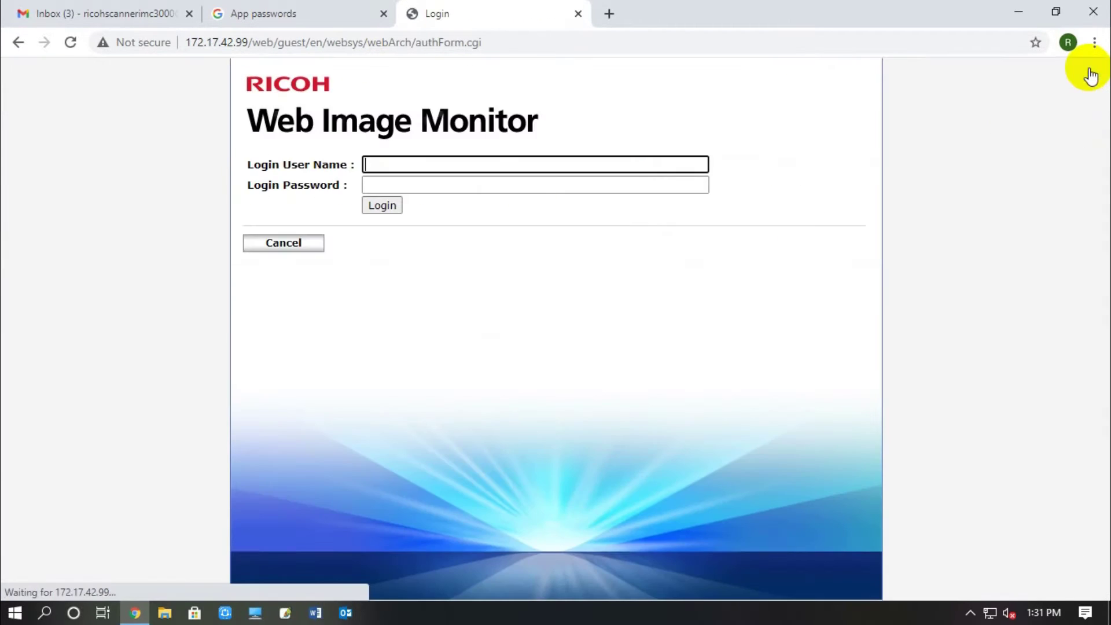
left_click(423, 162)
left_click(391, 203)
left_click(407, 183)
type("••")
left_click(383, 205)
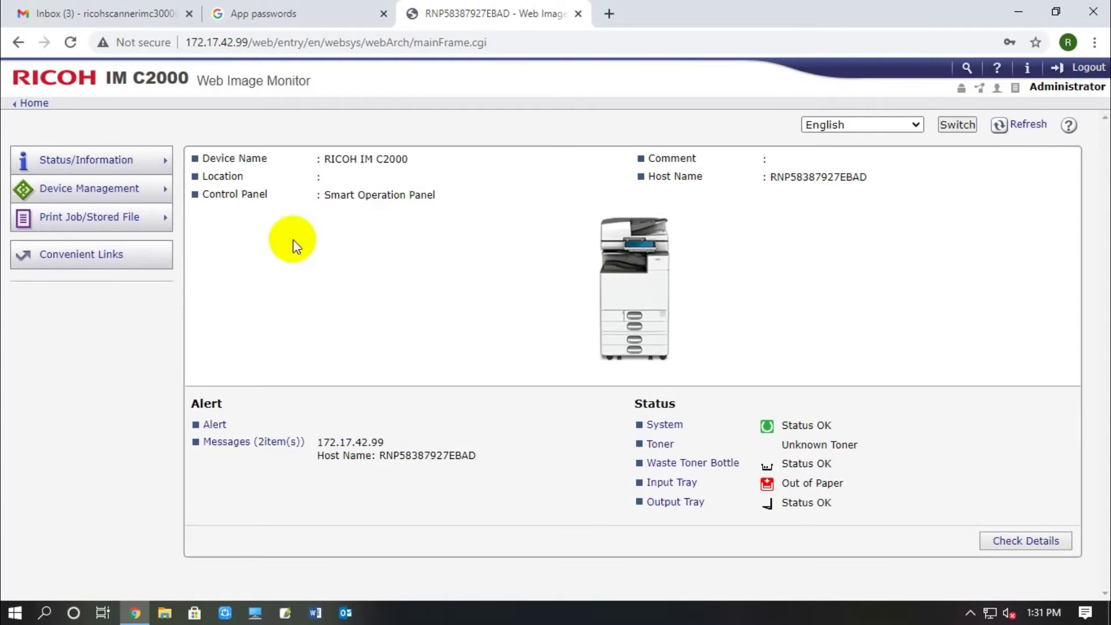
Step: Open the IPv4 network settings from the device management configuration
mouse_move(160, 191)
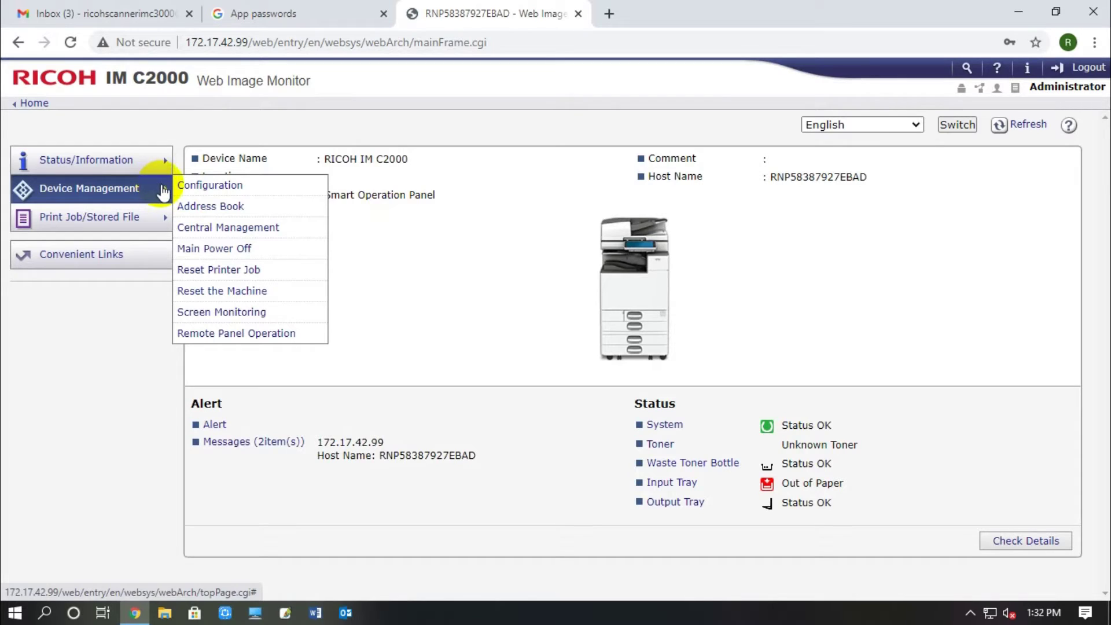
left_click(195, 186)
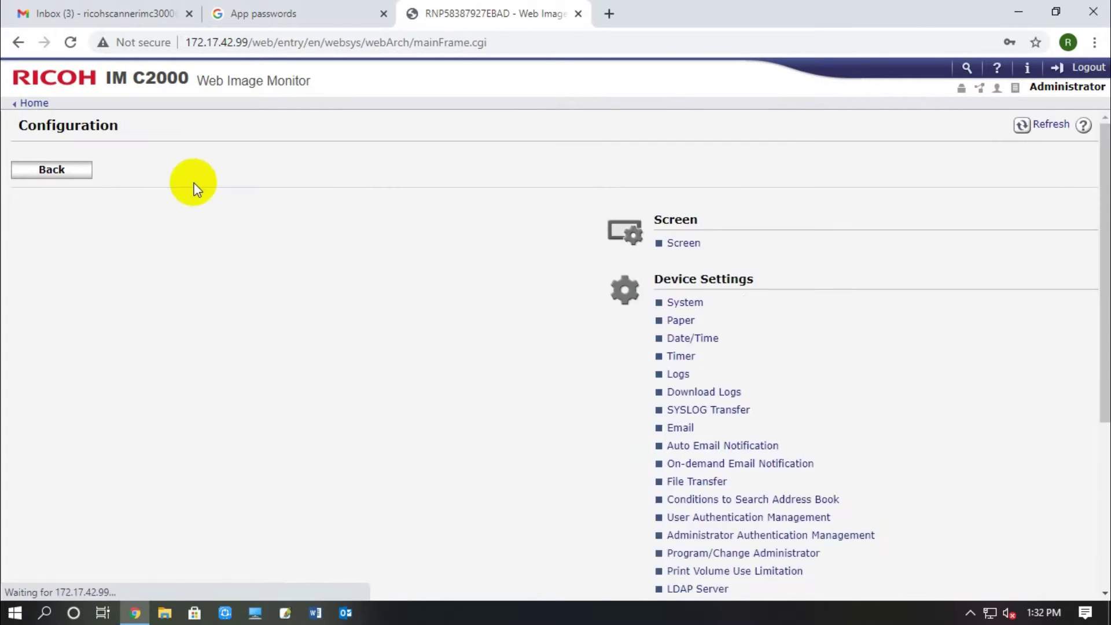
left_click(596, 304)
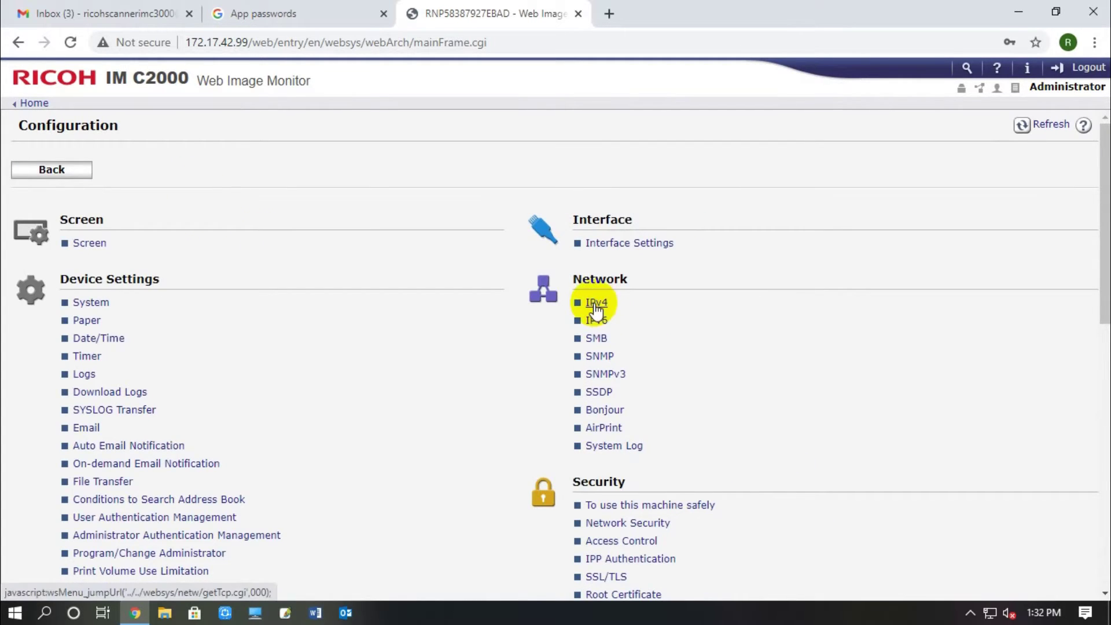
Step: Set the specified DNS Server1 to 8.8.8.8, save the IPv4 settings and return to the configuration list
scroll(120, 404, "down", 3)
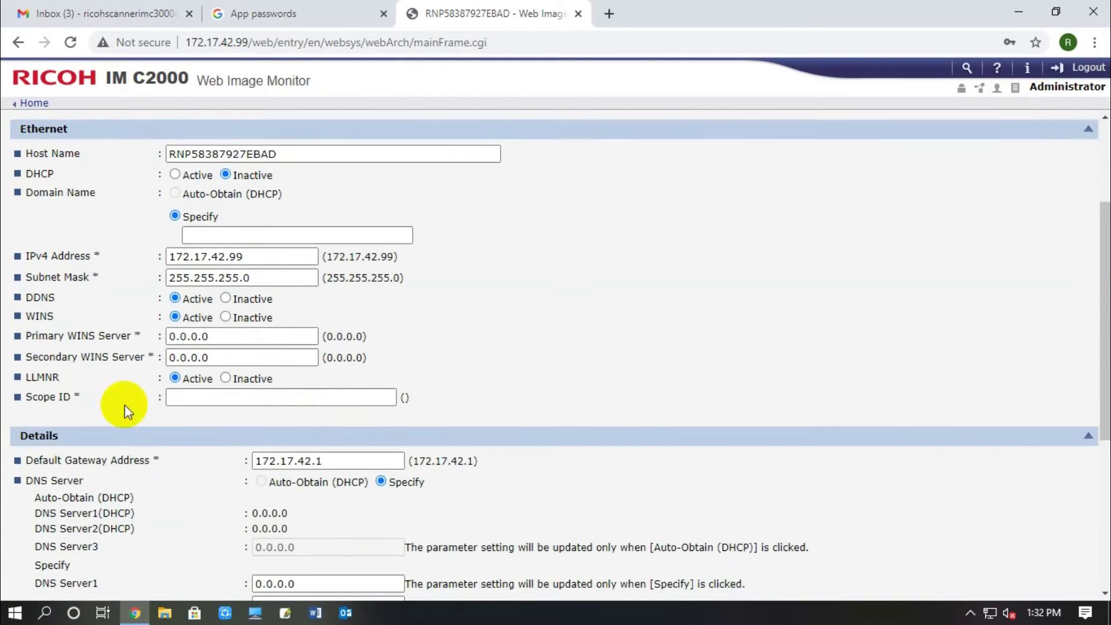
scroll(64, 414, "down", 1)
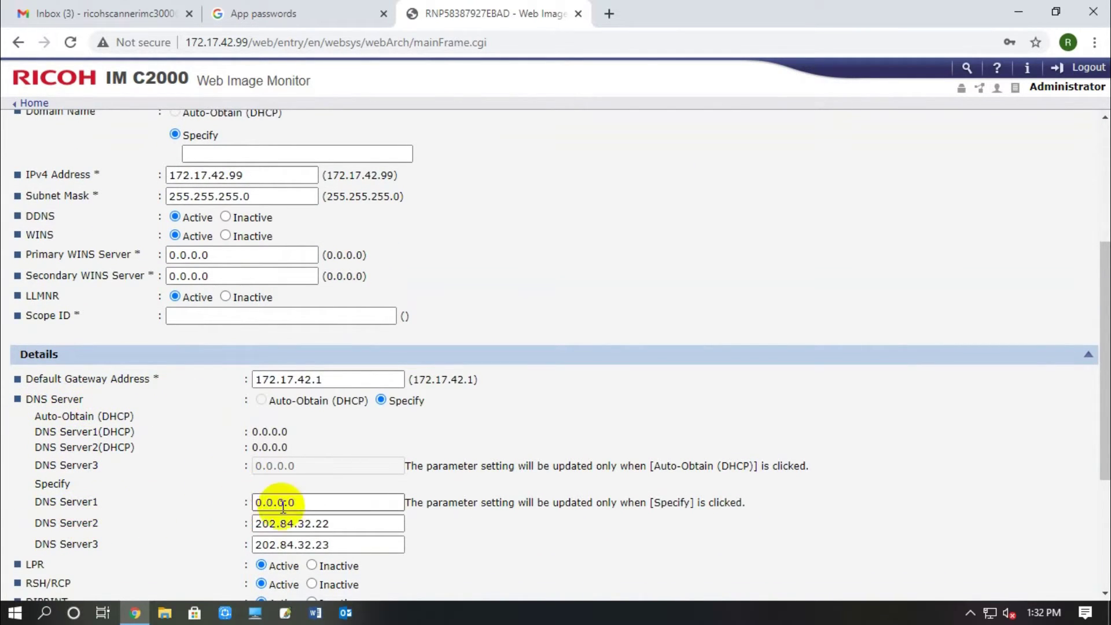
left_click(307, 502)
key("BackSpace")
key("BackSpace")
key("BackSpace")
key("BackSpace")
key("BackSpace")
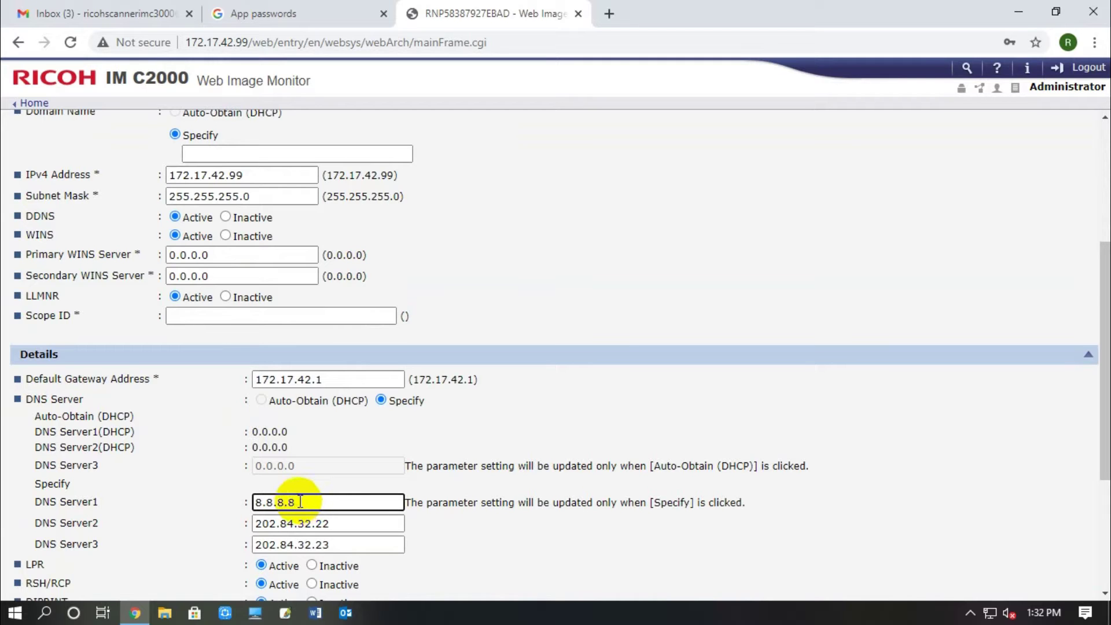
scroll(370, 520, "down", 1)
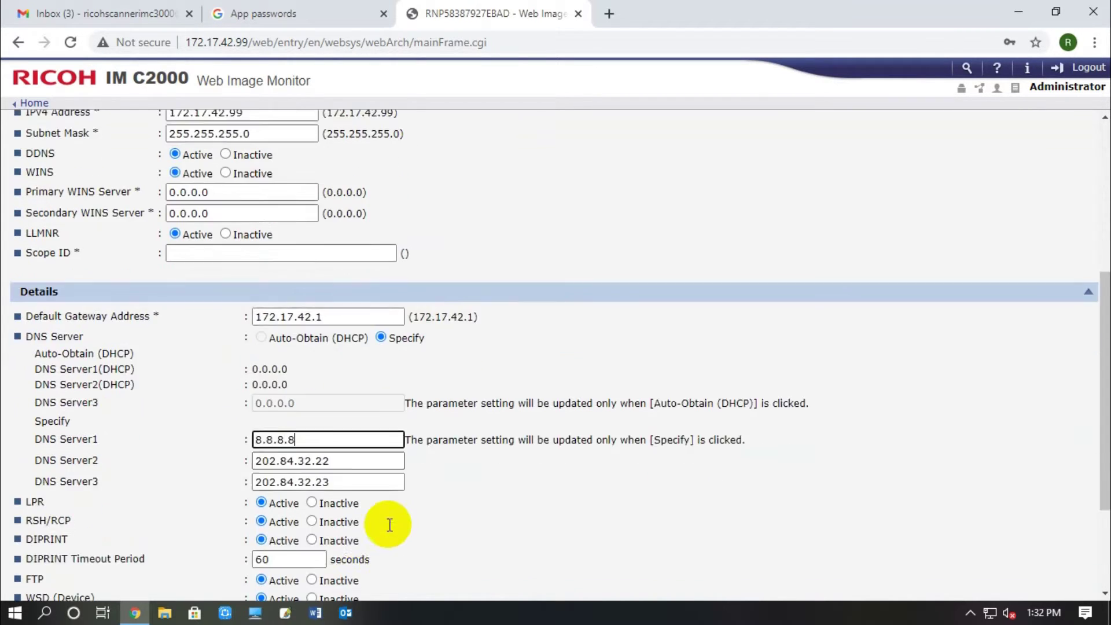
scroll(376, 521, "down", 2)
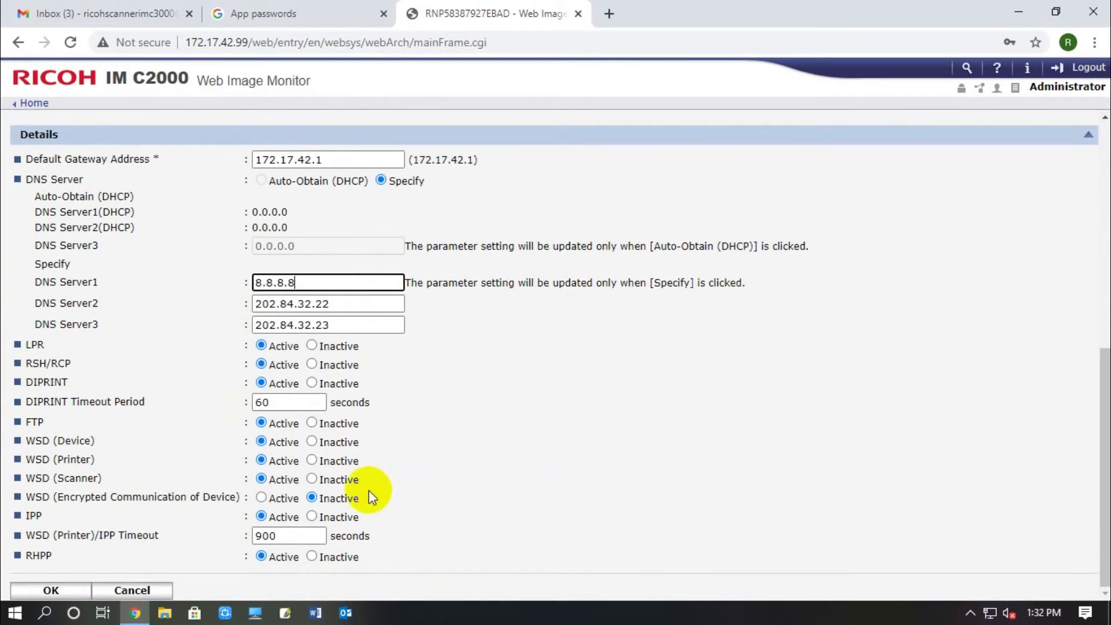
left_click(52, 590)
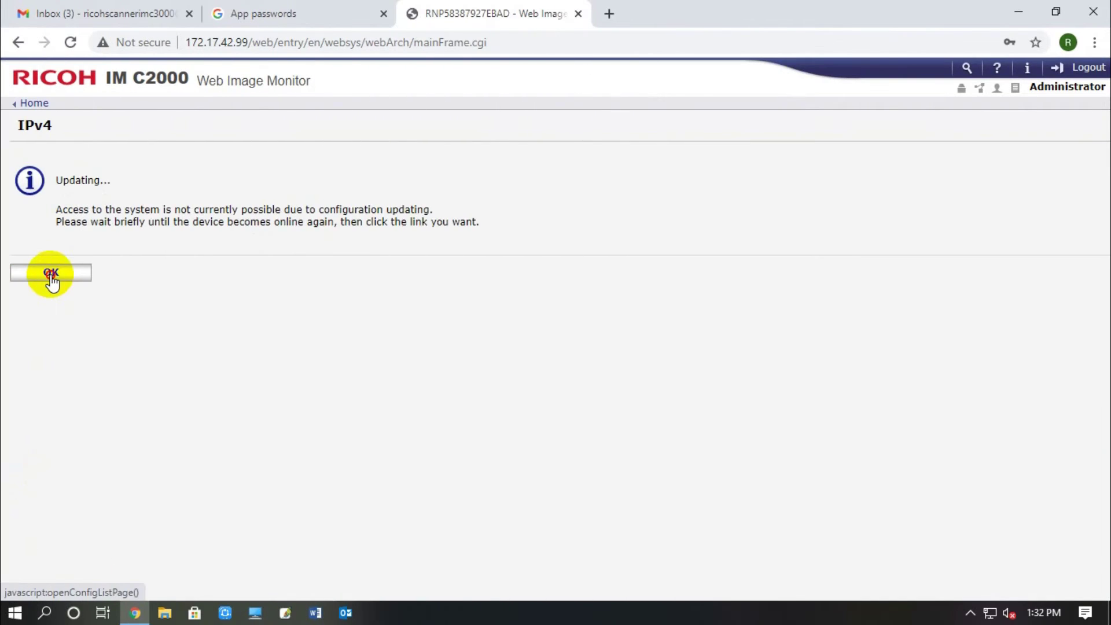
left_click(50, 273)
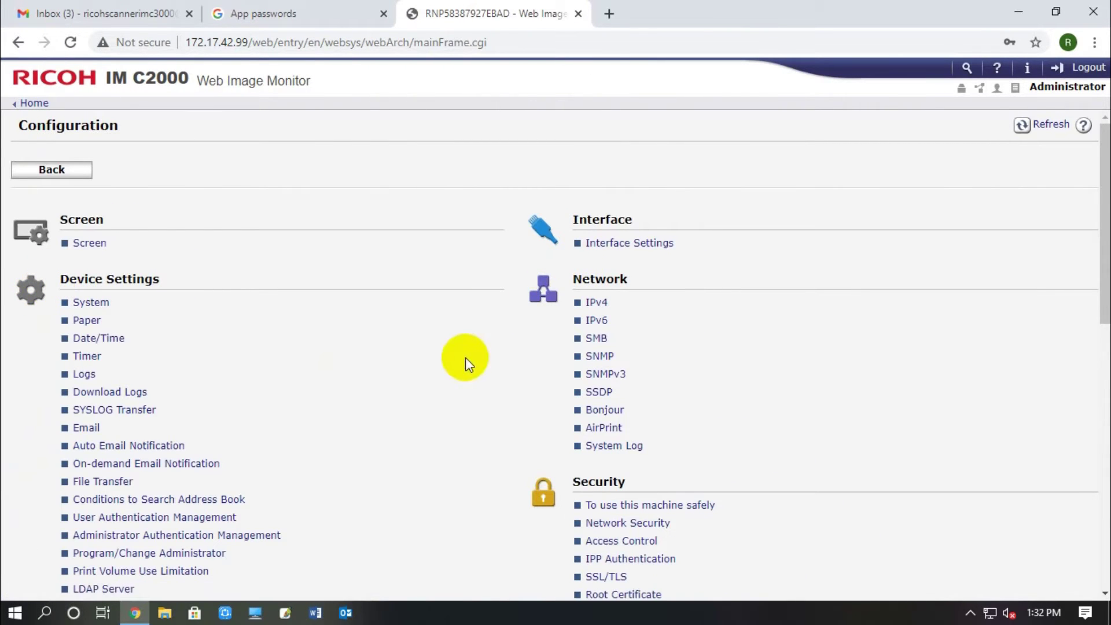
Step: In the device's Email settings, enter the administrator email address and turn on Auto Specify Sender Name
left_click(74, 429)
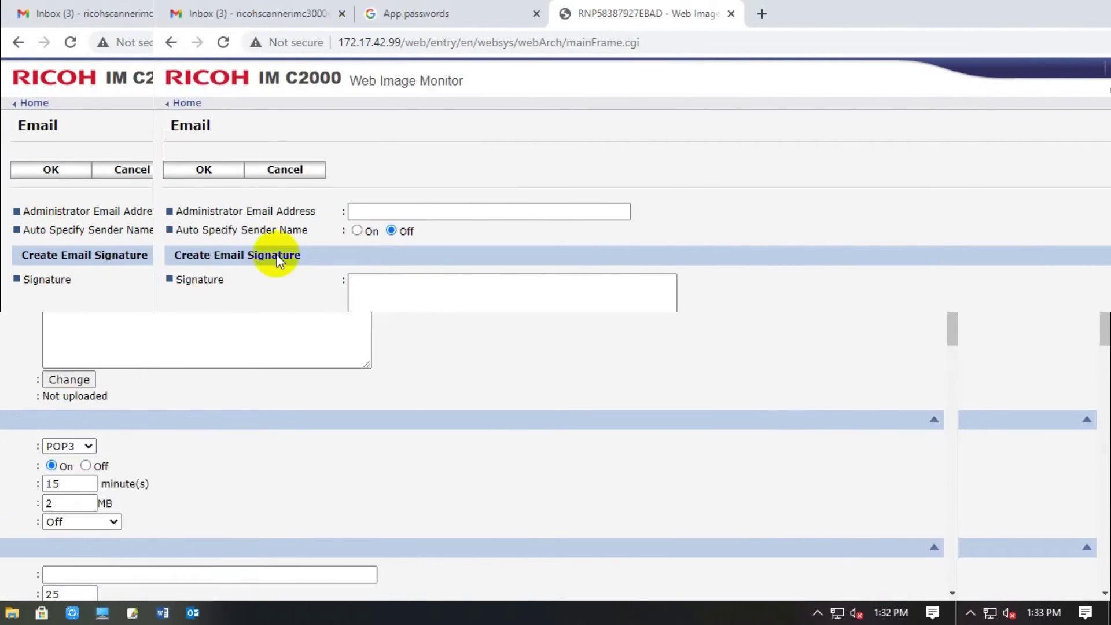
left_click(247, 210)
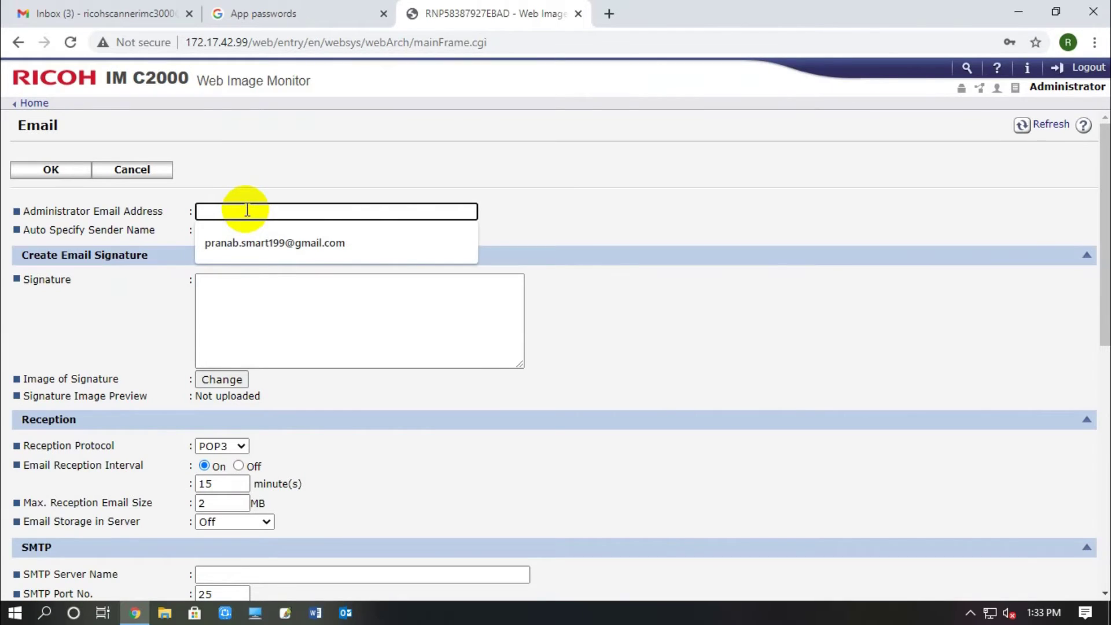
key("ctrl+v")
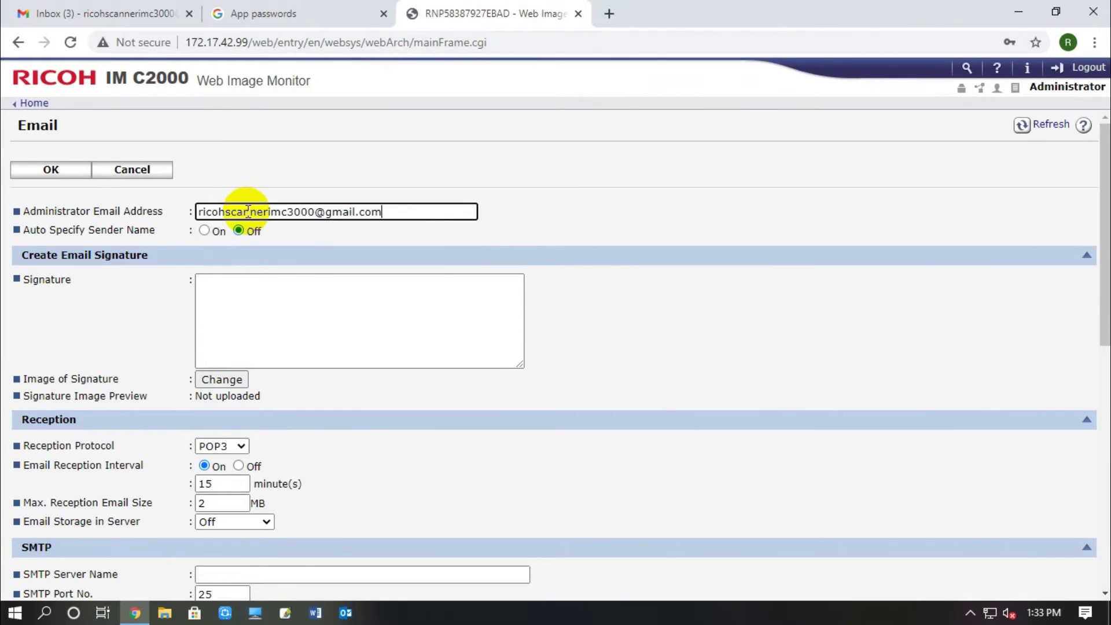
left_click(204, 231)
Step: Enter the scanner account's email address as both the SMTP authentication email address and user name
scroll(239, 370, "down", 4)
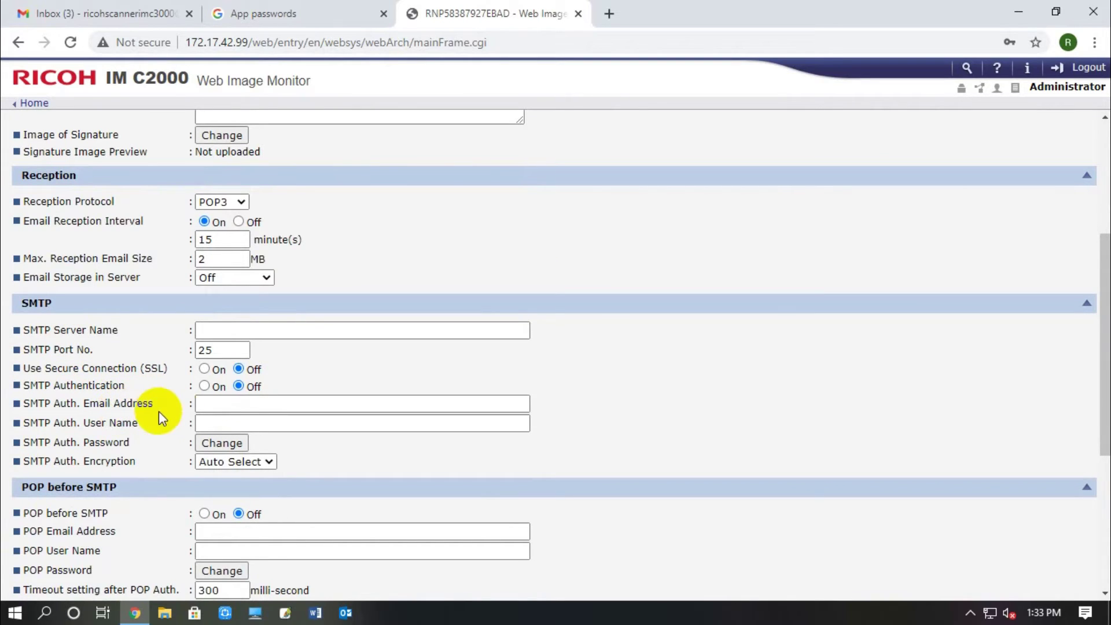
left_click(229, 403)
key("Down")
key("Return")
left_click(223, 422)
key("ctrl+v")
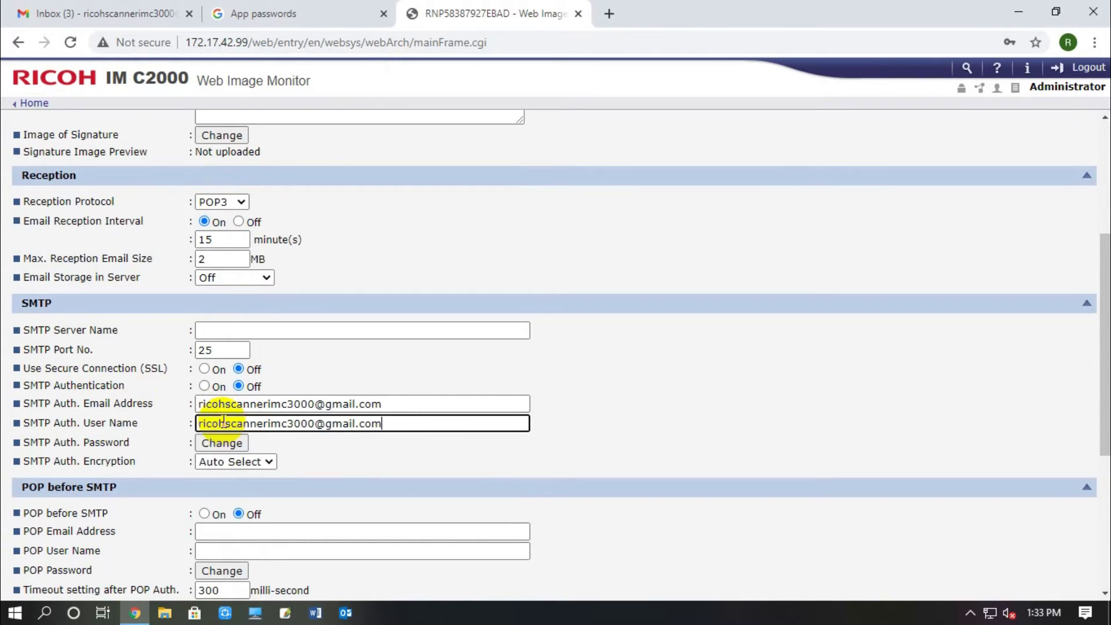
Step: Configure SMTP with secure connection (SSL) and authentication on, port 465 and server name smtp.gmail.com
left_click(203, 368)
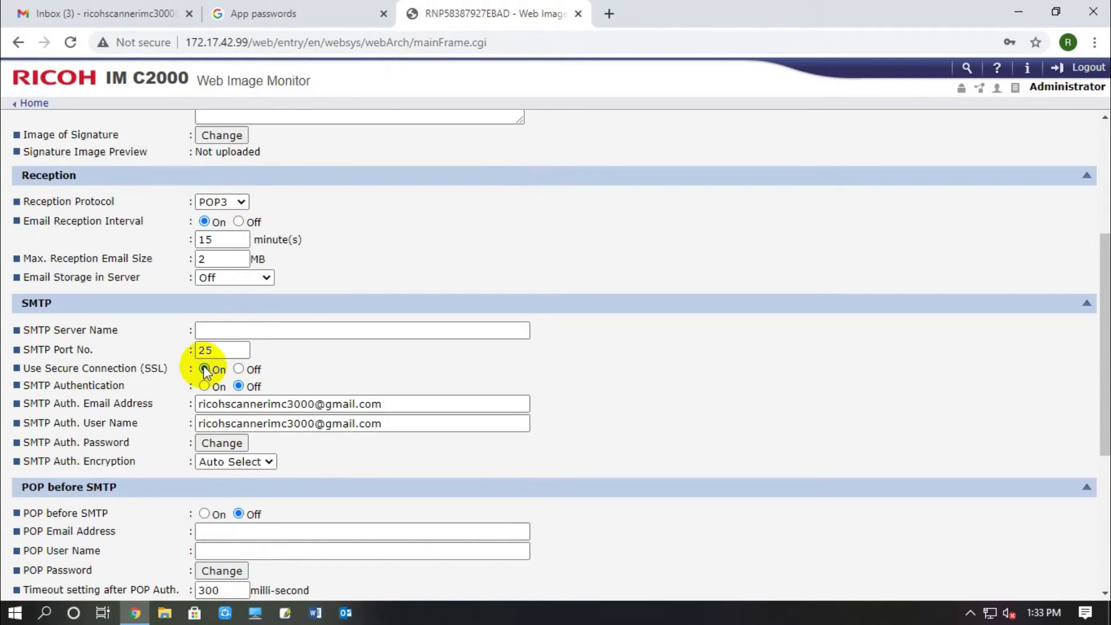
left_click(203, 386)
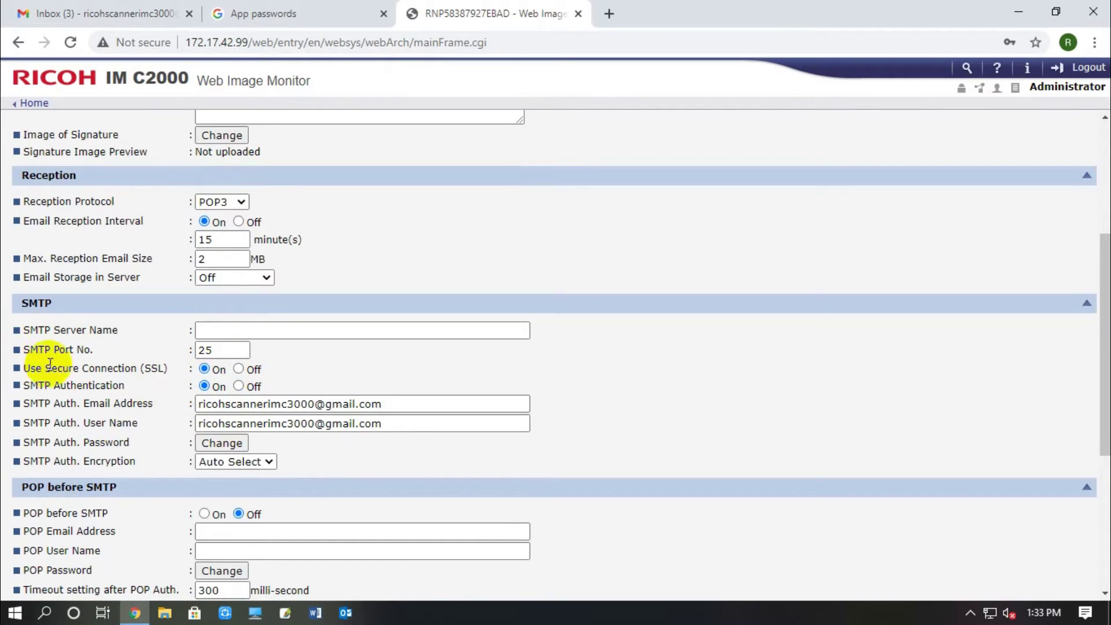
left_click(221, 349)
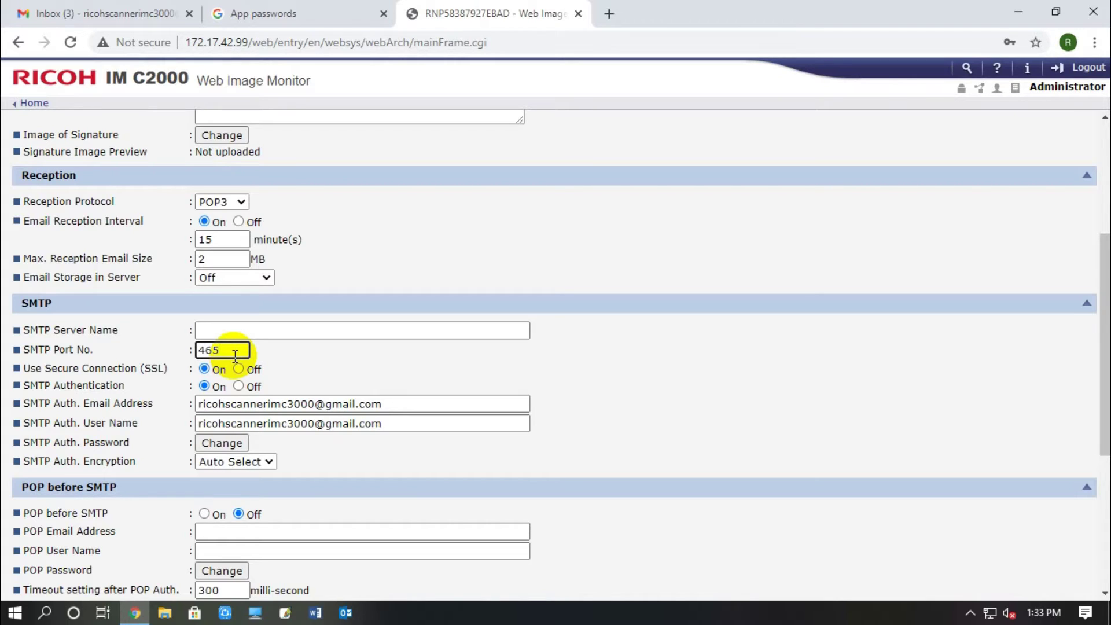
key("BackSpace")
key("BackSpace")
key("BackSpace")
key("BackSpace")
key("BackSpace")
left_click(245, 328)
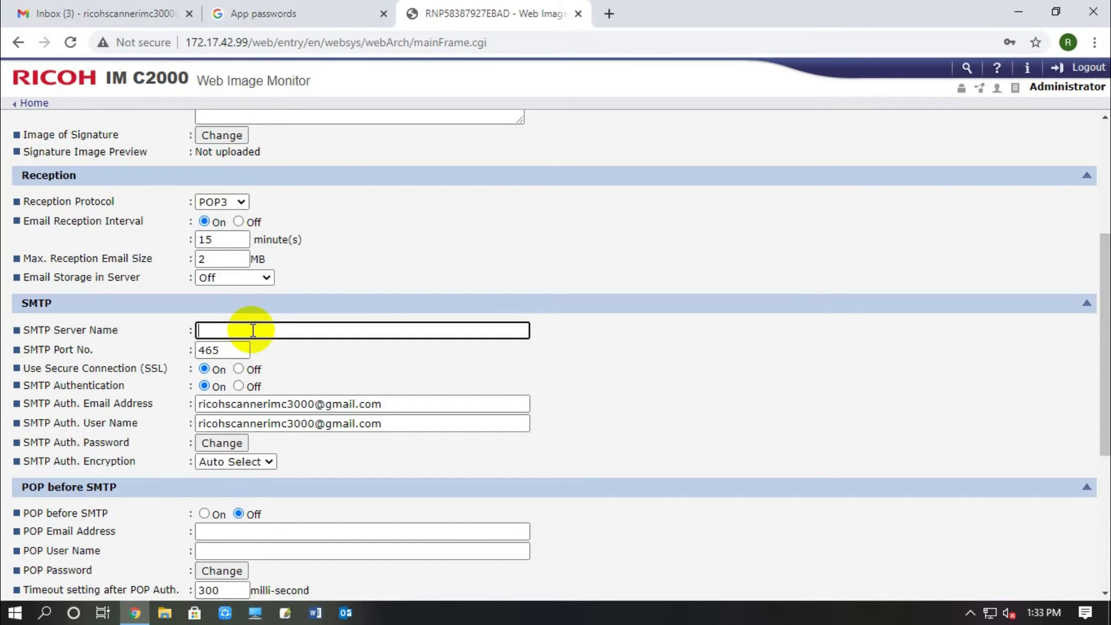
type("smtp.gmail.com")
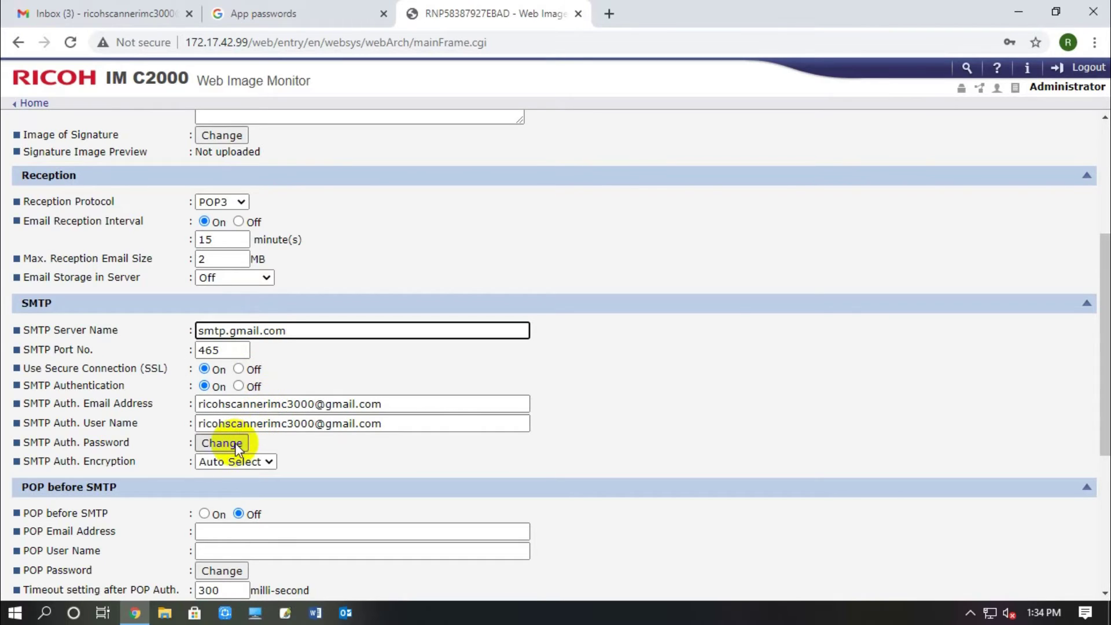
Step: Set the maximum reception email size to 15 MB and open the SMTP authentication password for changing
left_click(212, 262)
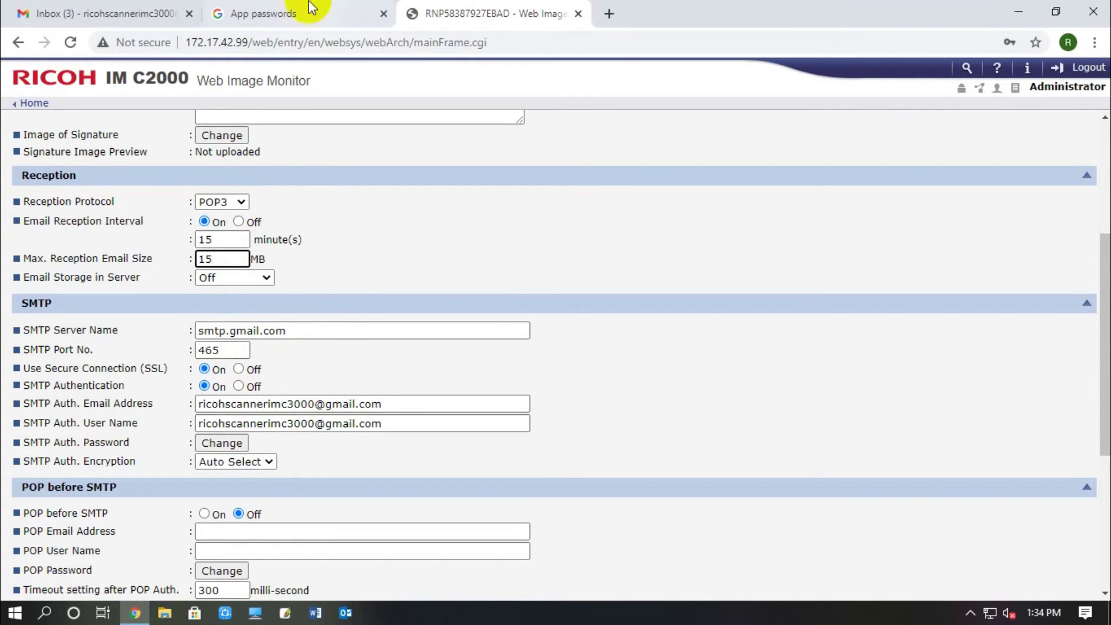
left_click(227, 443)
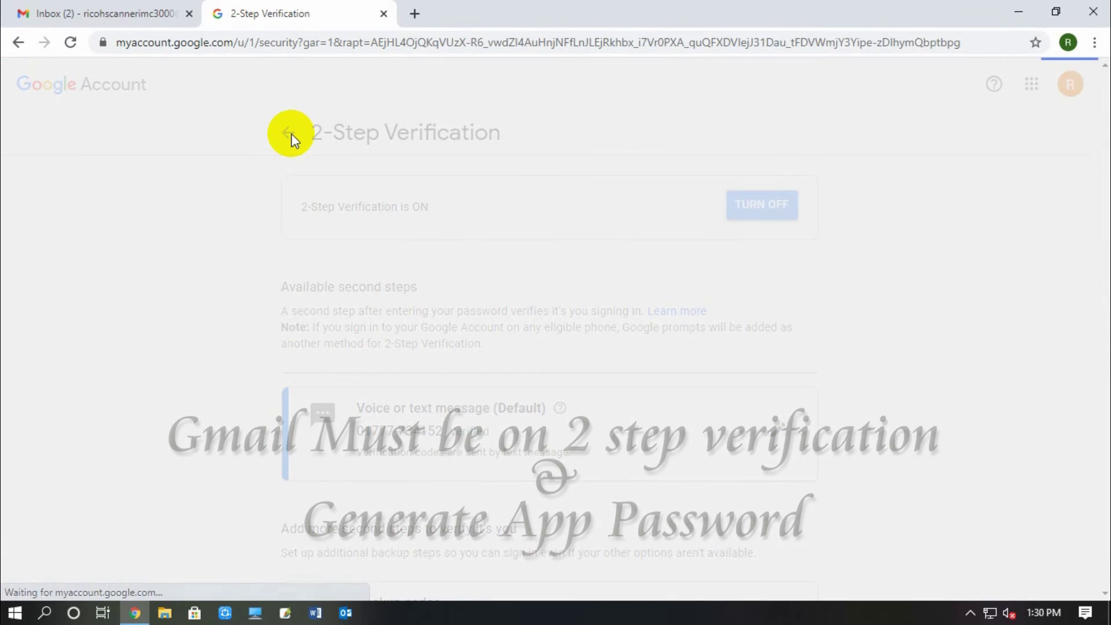
Step: Open App passwords in the Google Account security settings and verify with the account password, displaying it in plain text
scroll(435, 408, "down", 6)
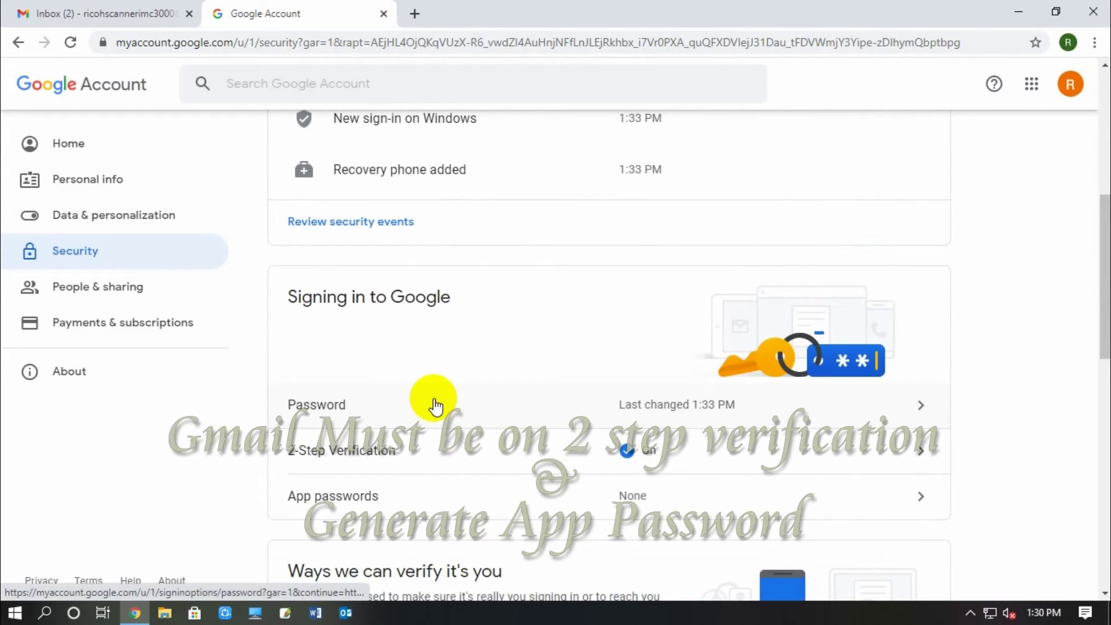
scroll(434, 404, "down", 2)
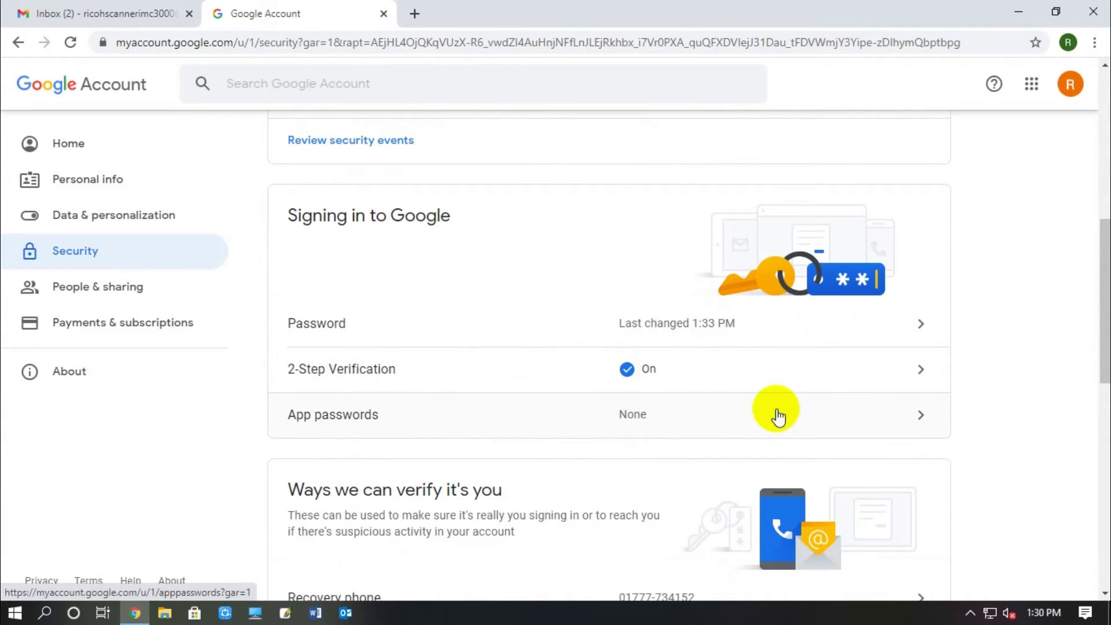
left_click(912, 418)
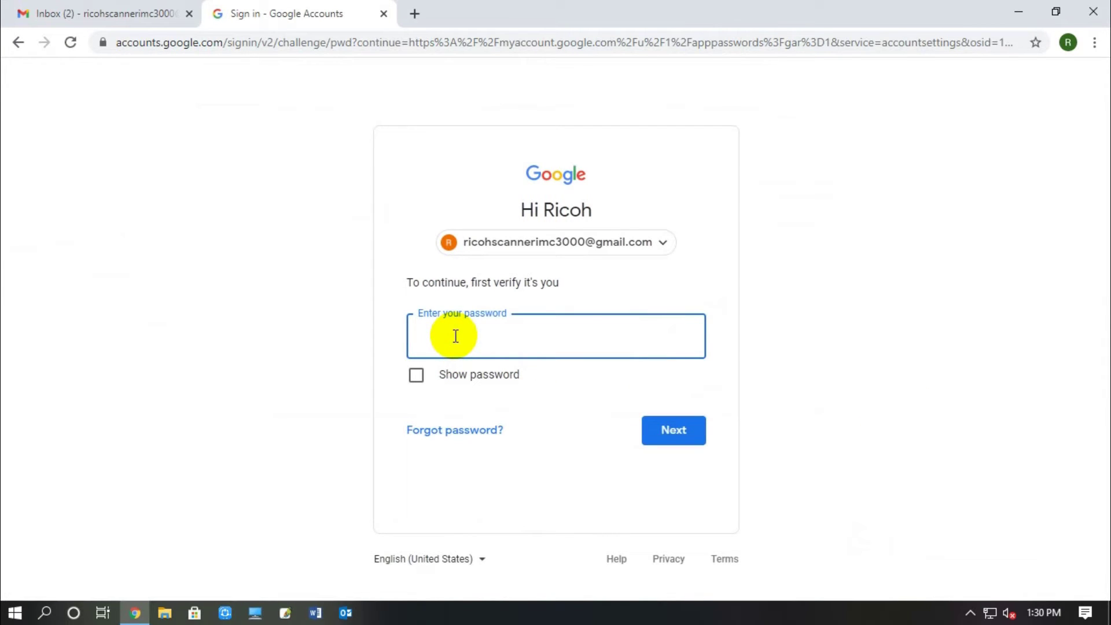
type("•••••••••")
left_click(416, 375)
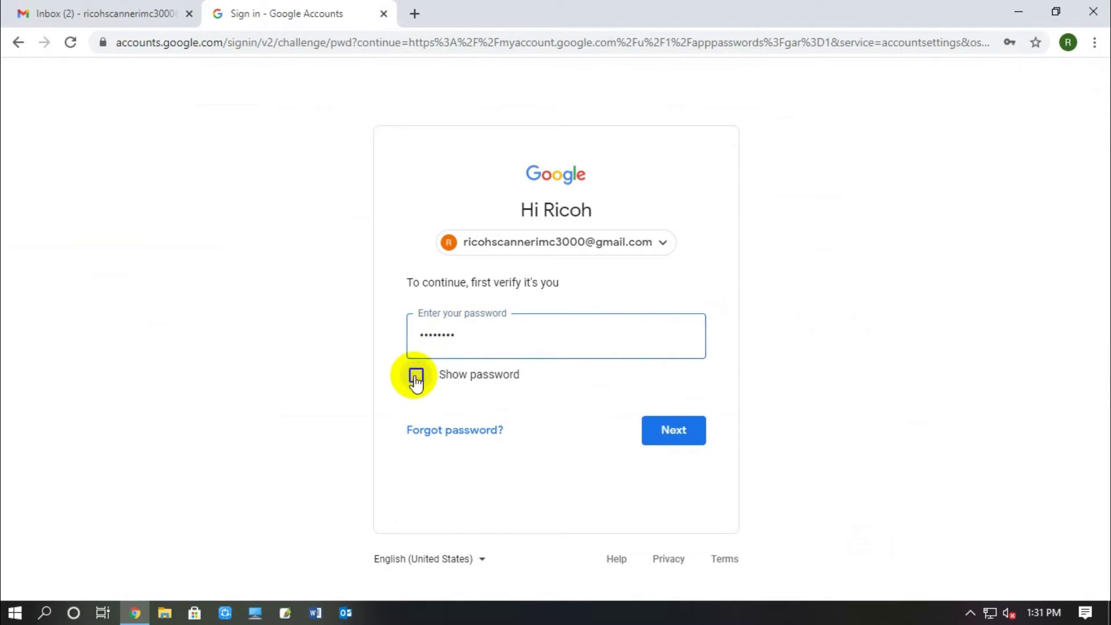
left_click(680, 437)
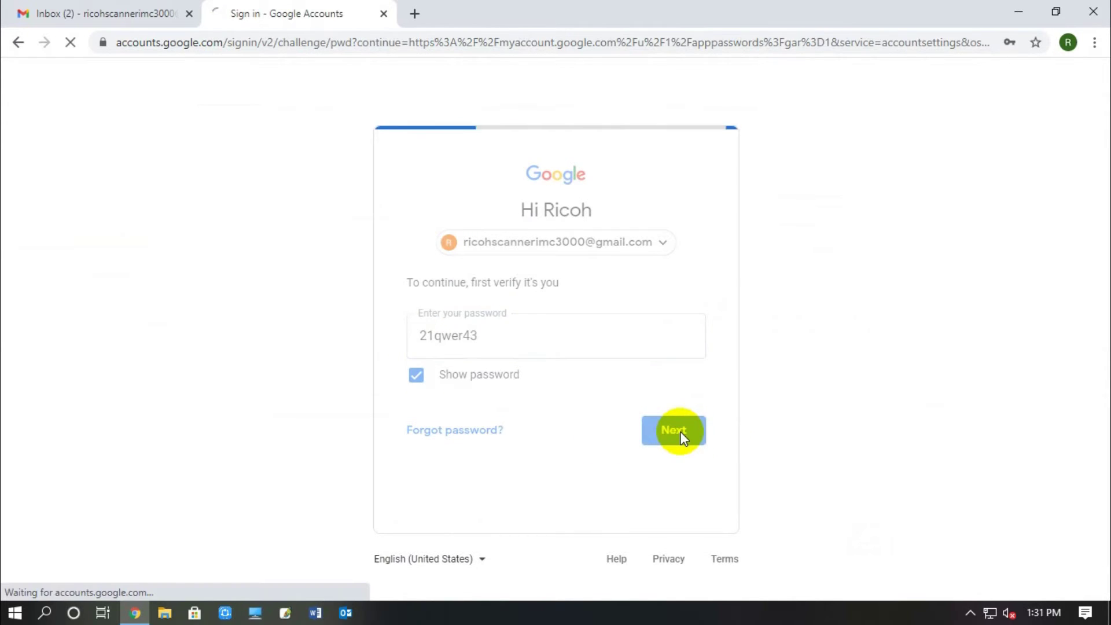
Step: Generate an app password for Mail on another device with the custom name RICOH MFP, and select the generated password
left_click(437, 345)
left_click(366, 356)
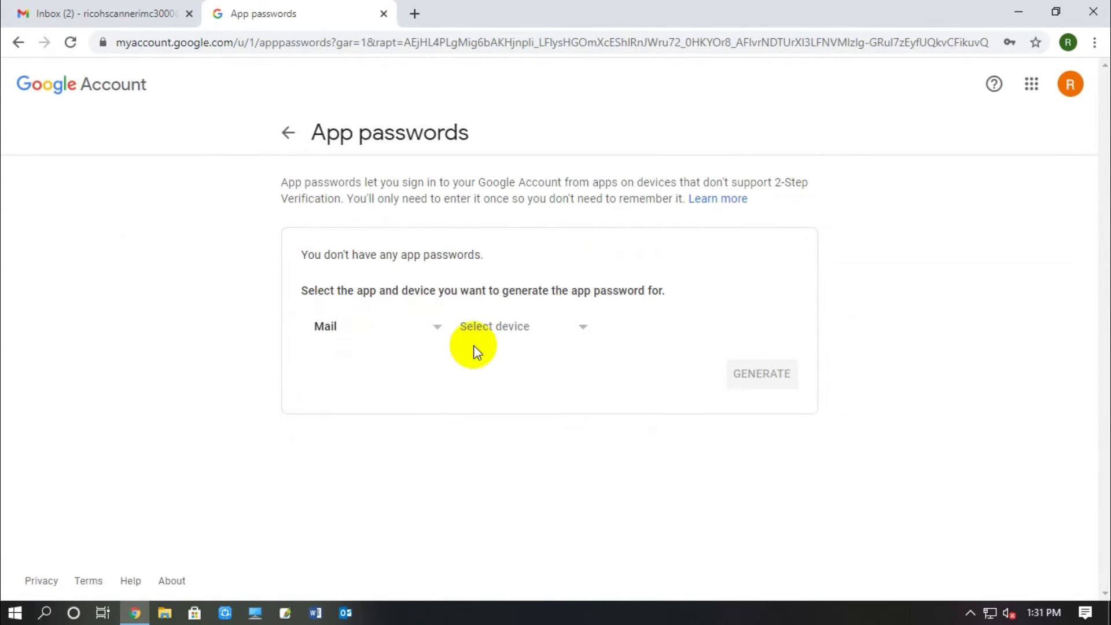
left_click(583, 331)
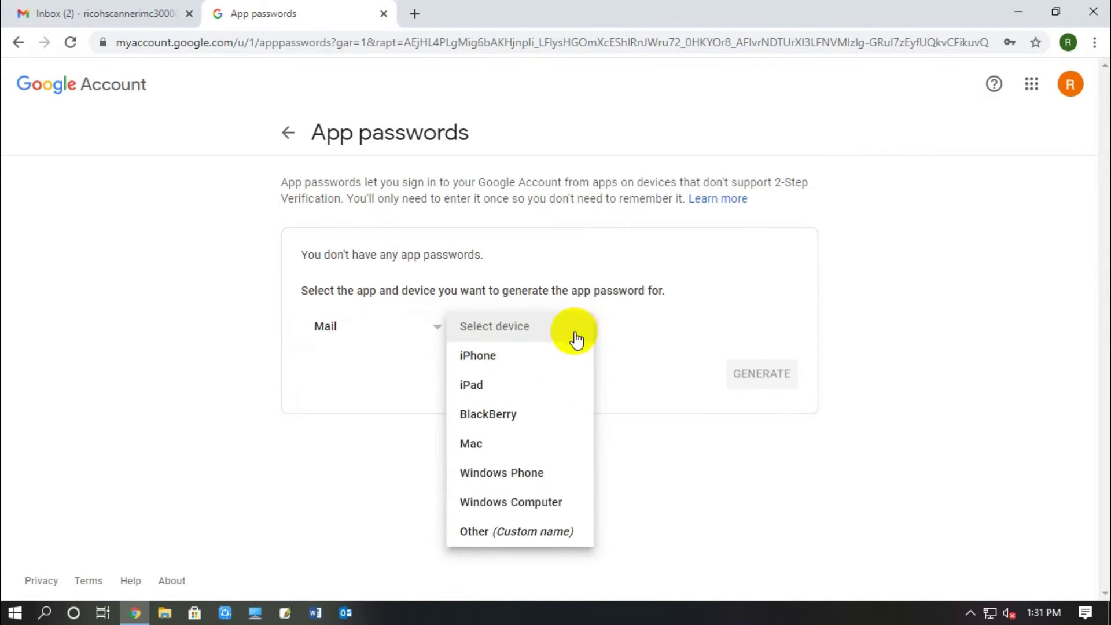
left_click(514, 535)
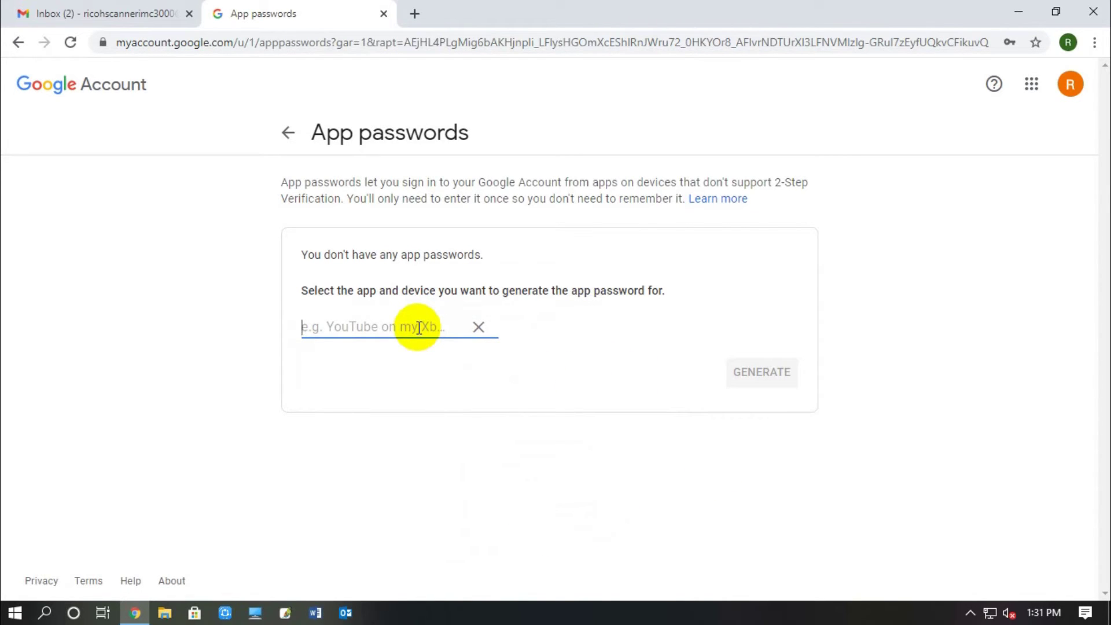
type("RICOH MFP")
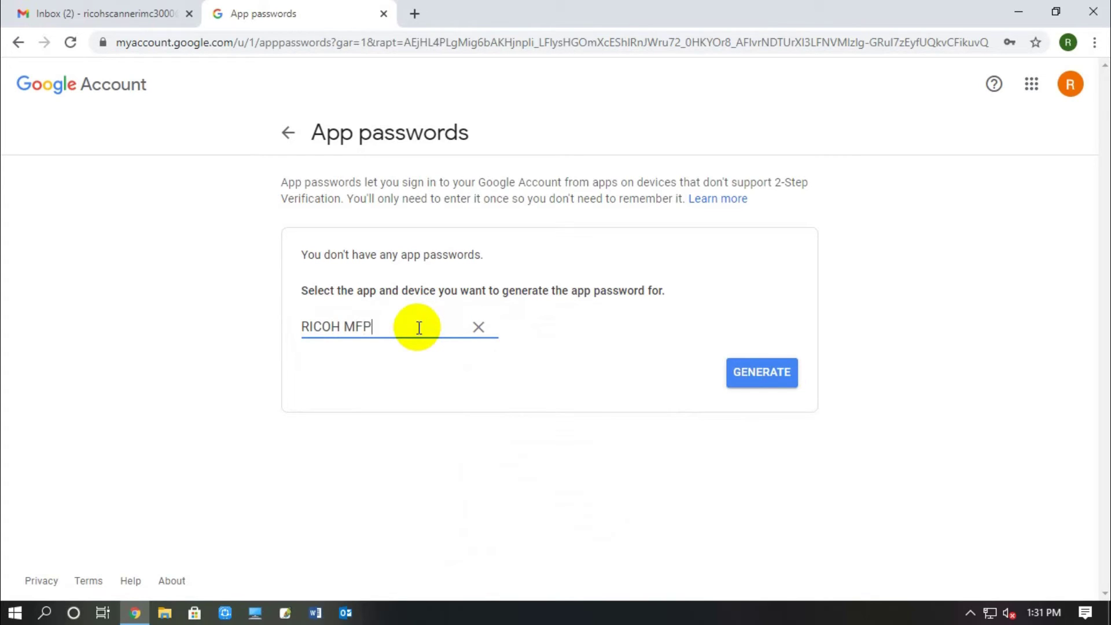
left_click(772, 371)
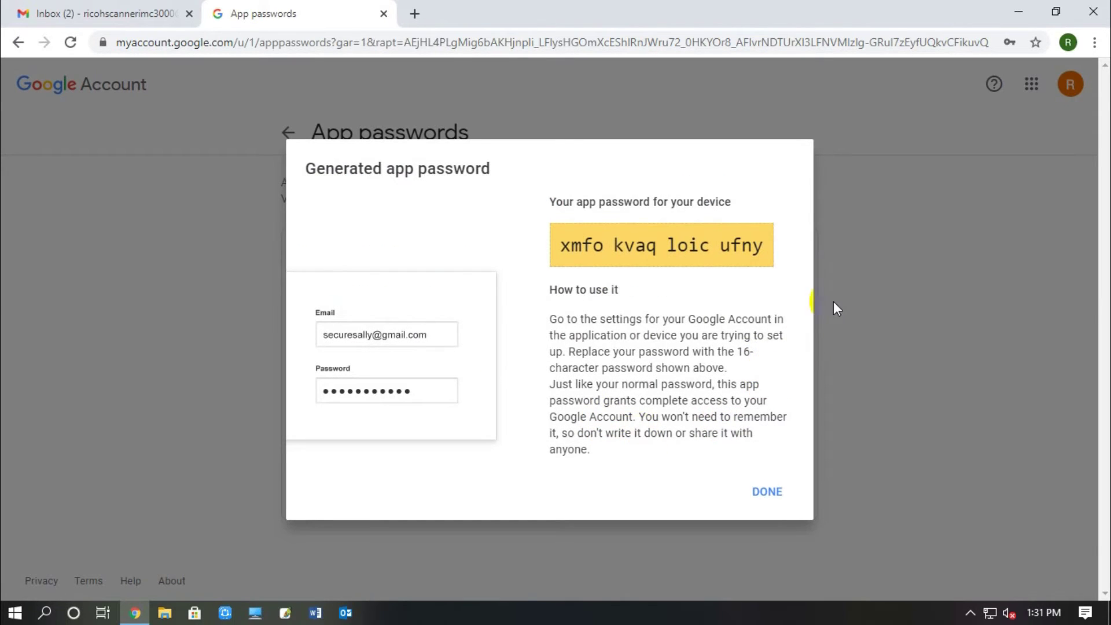
left_click_drag(769, 248, 582, 243)
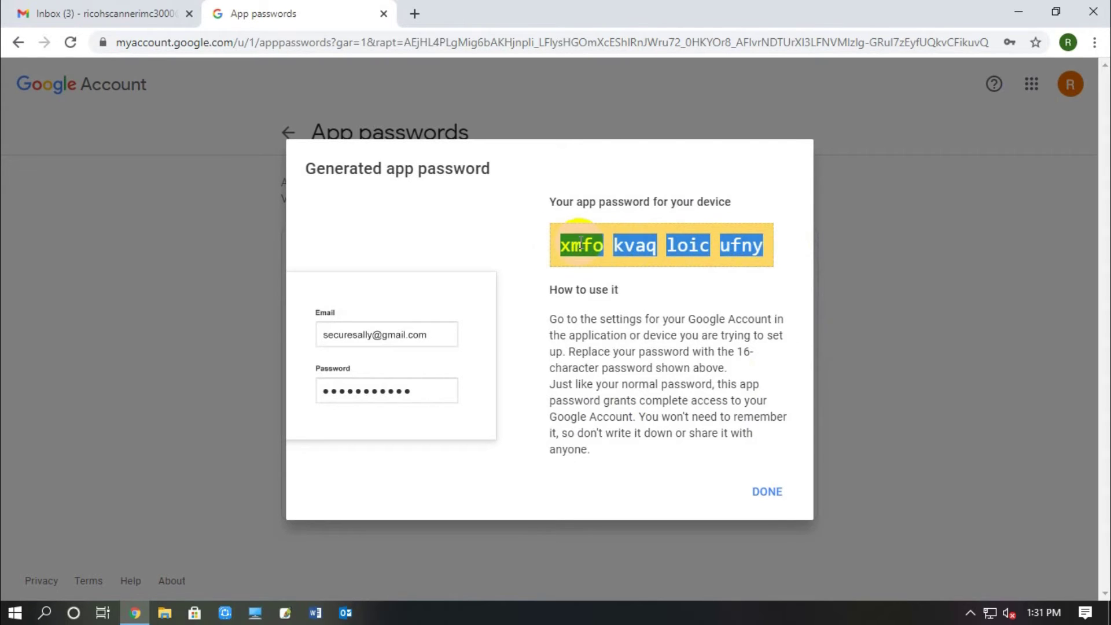
Step: Copy the generated app password into the printer's new and confirm SMTP authentication password fields, and save the email settings
right_click(581, 243)
left_click(634, 256)
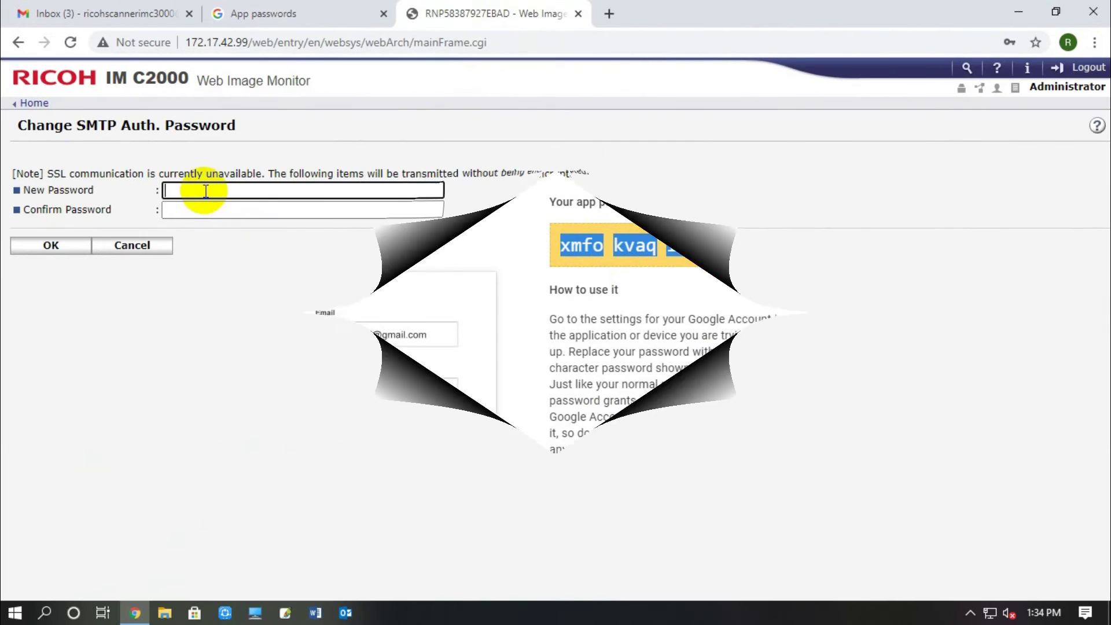
key("ctrl+v")
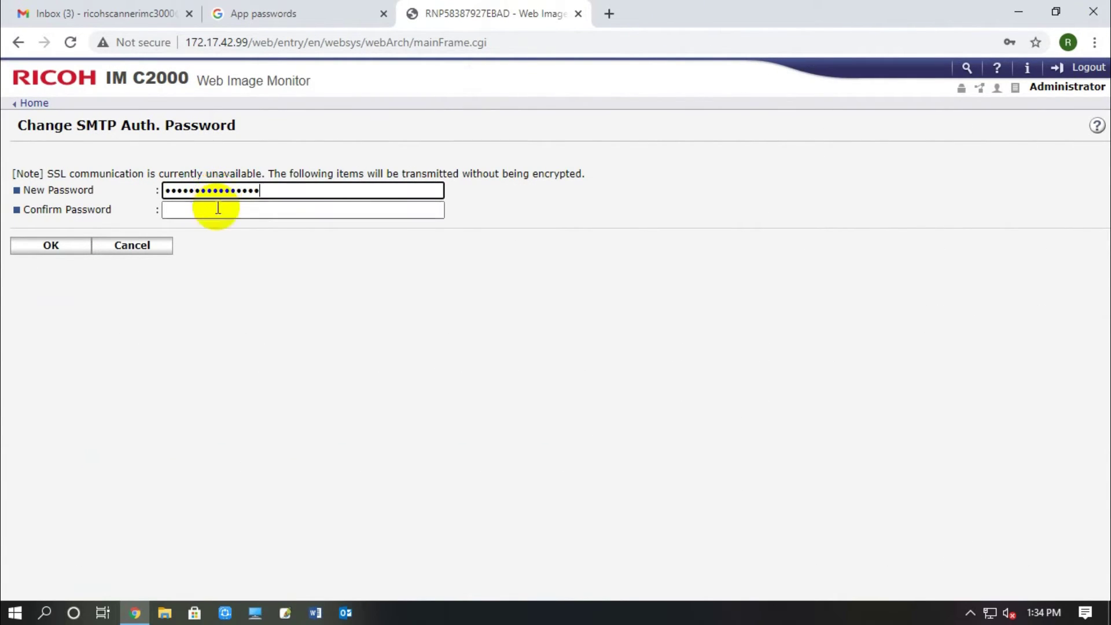
left_click(217, 209)
key("ctrl+v")
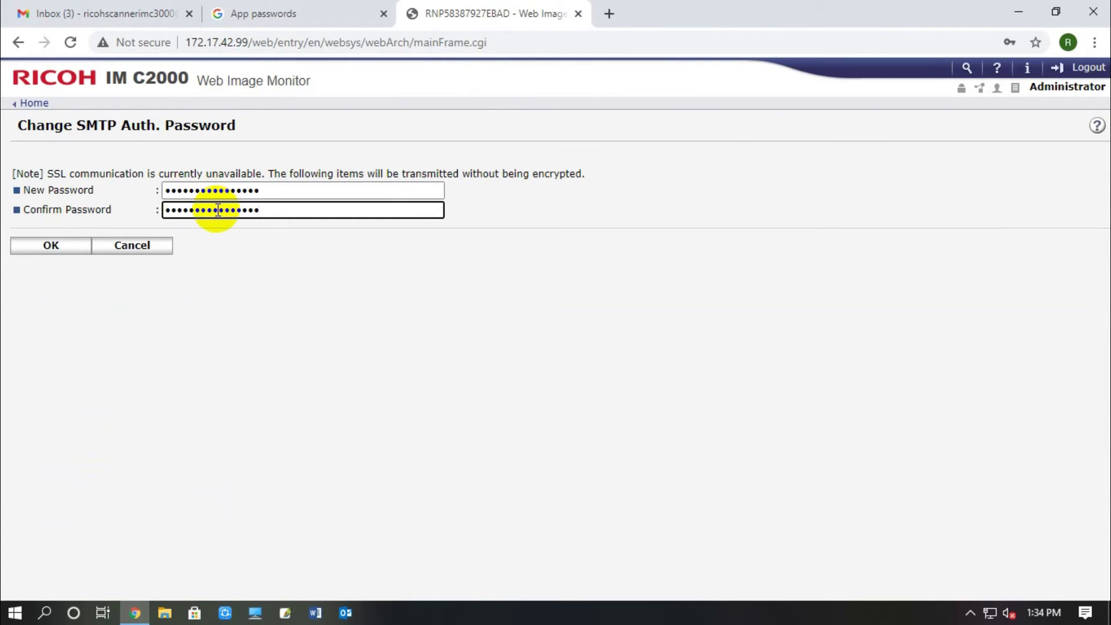
left_click(46, 248)
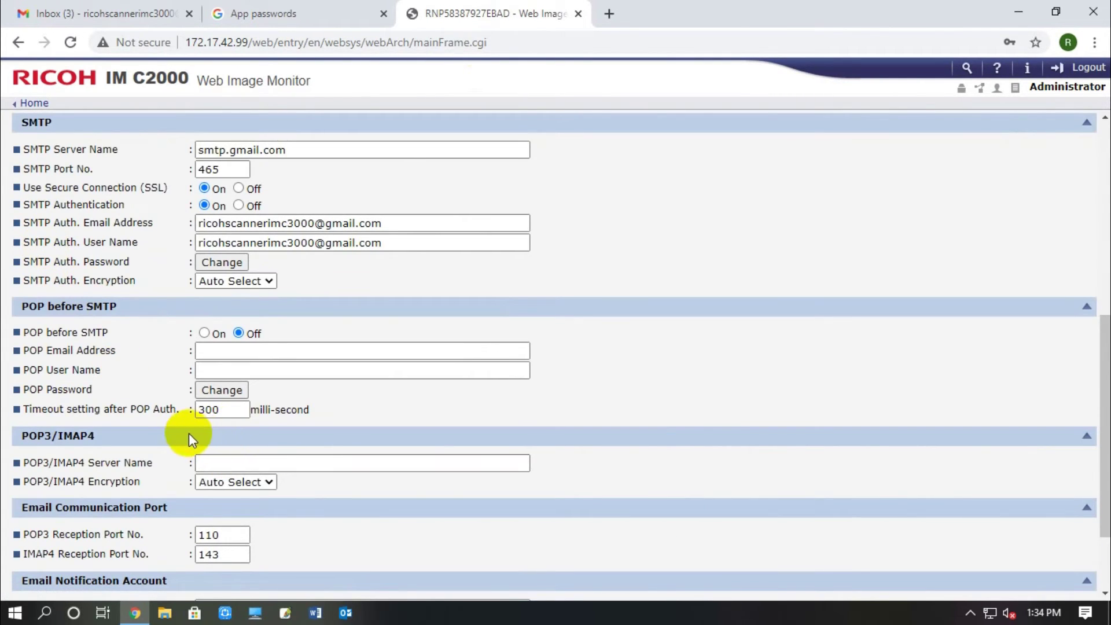
scroll(191, 454, "down", 2)
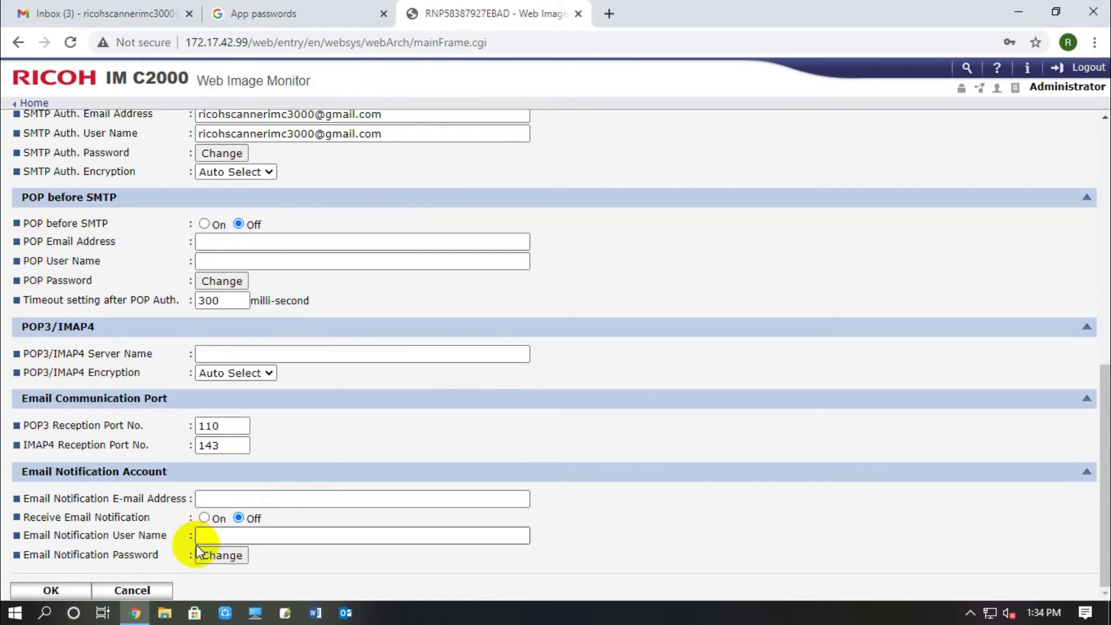
left_click(54, 590)
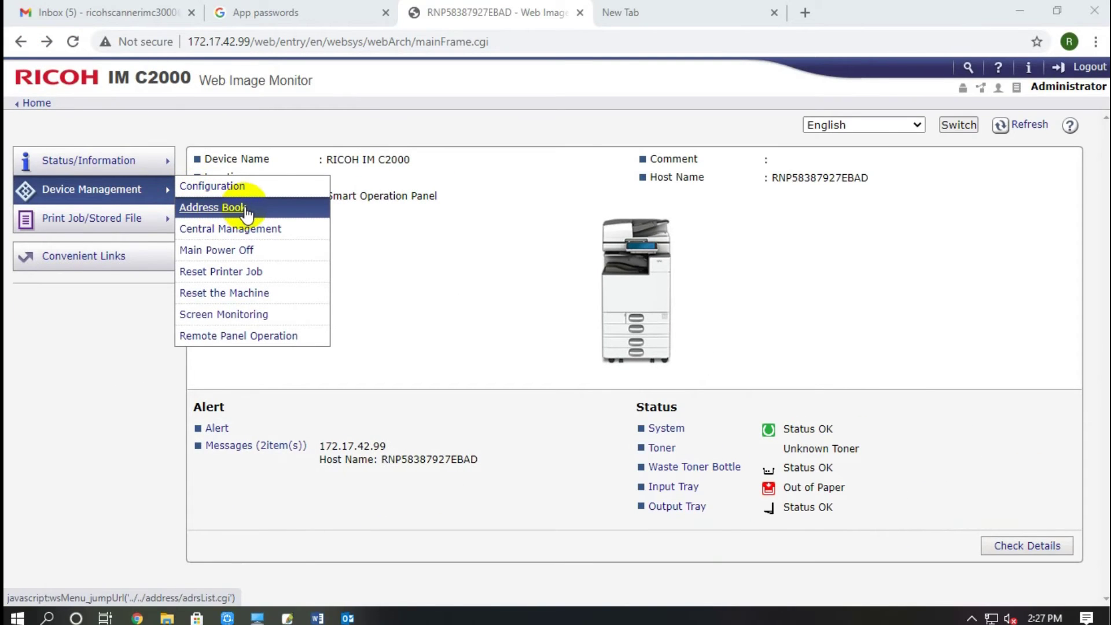
Step: Start adding a user to the printer's address book with an email destination included
left_click(245, 211)
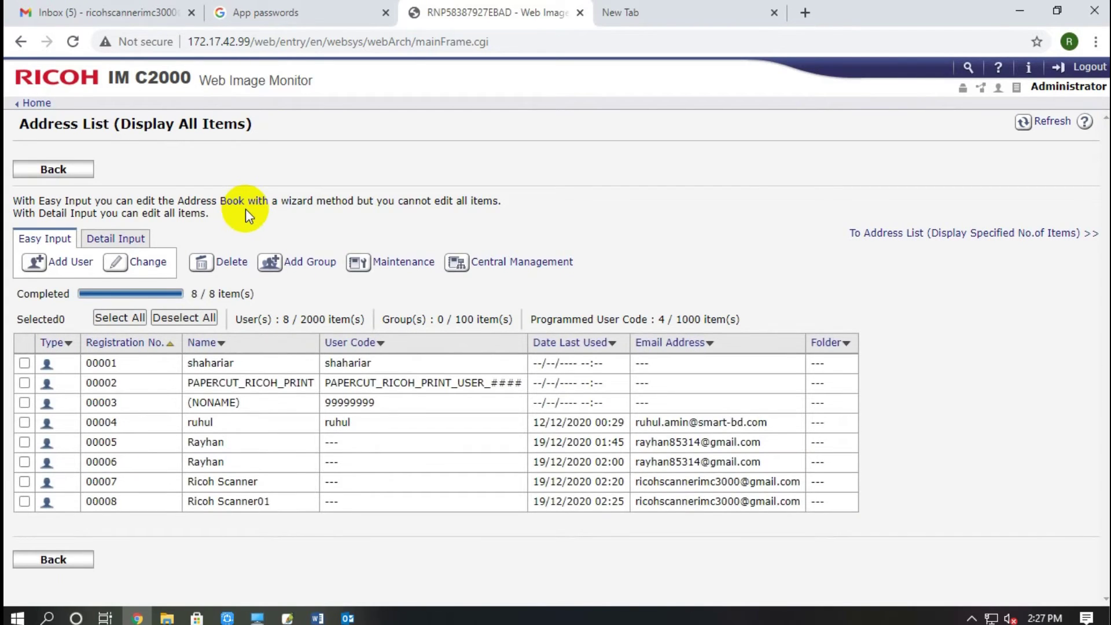
left_click(87, 267)
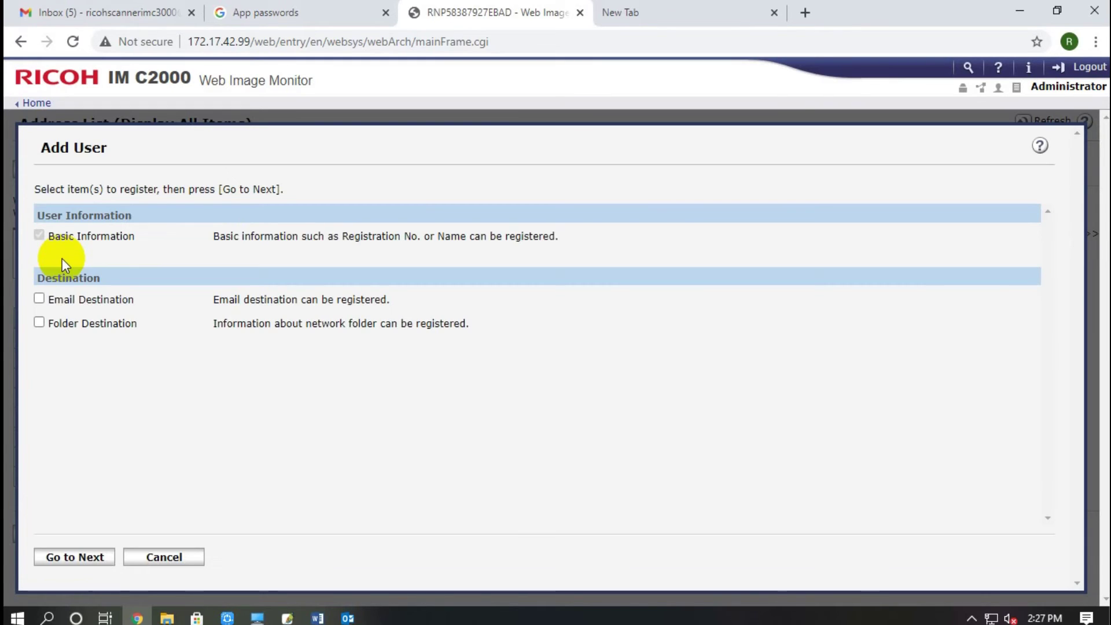
left_click(39, 298)
left_click(77, 557)
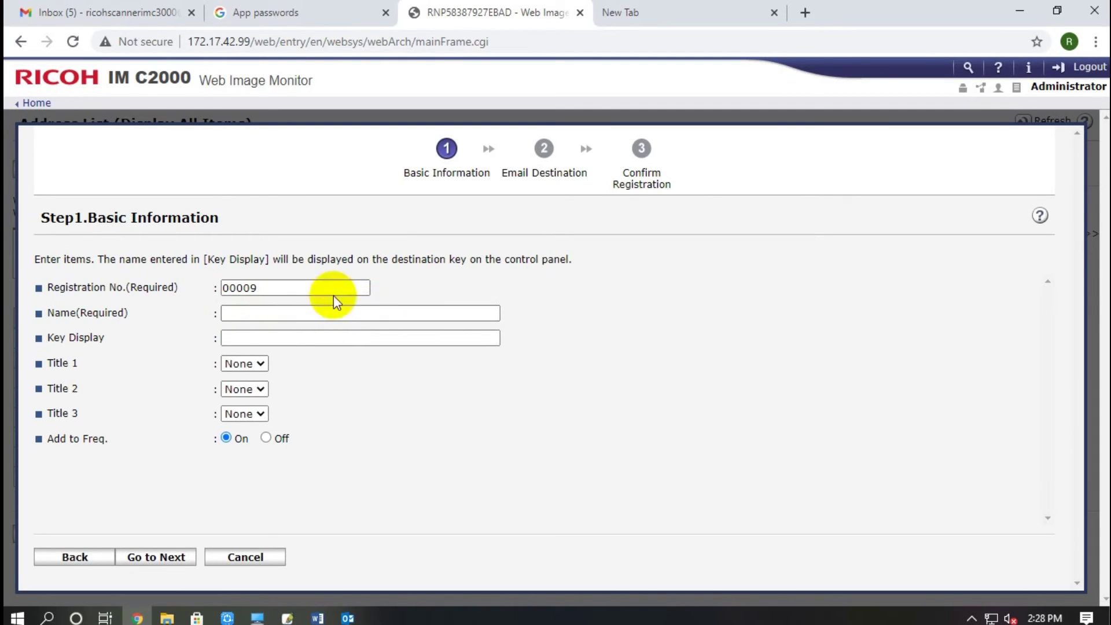
Step: Set the new user's name and key display to Ricoh Scanner02 and continue to the email destination
left_click(277, 286)
left_click(283, 315)
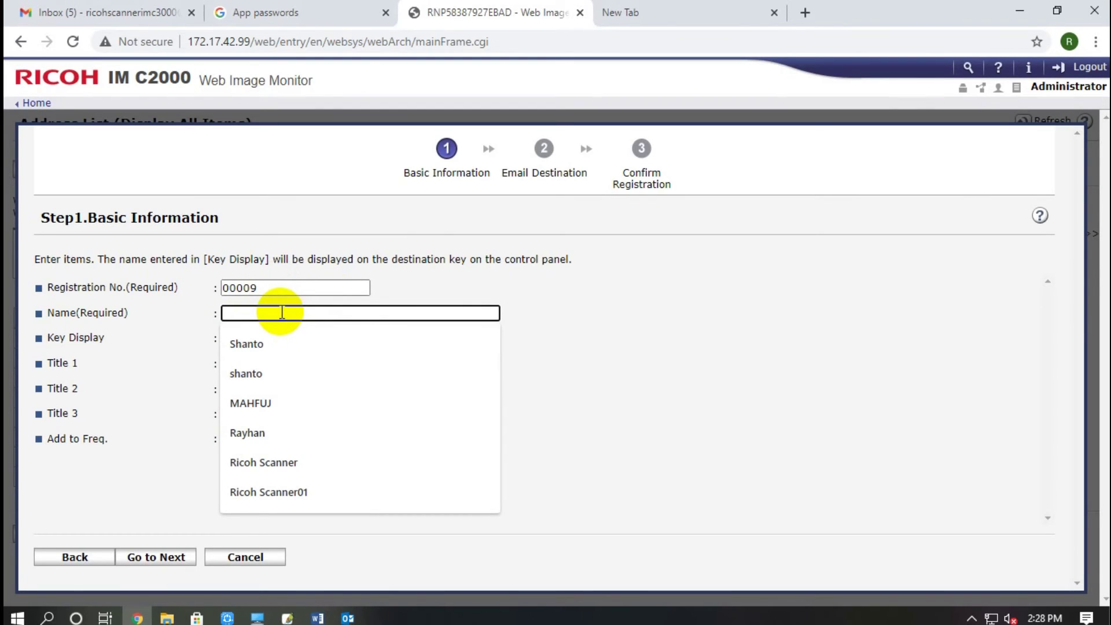
type("R")
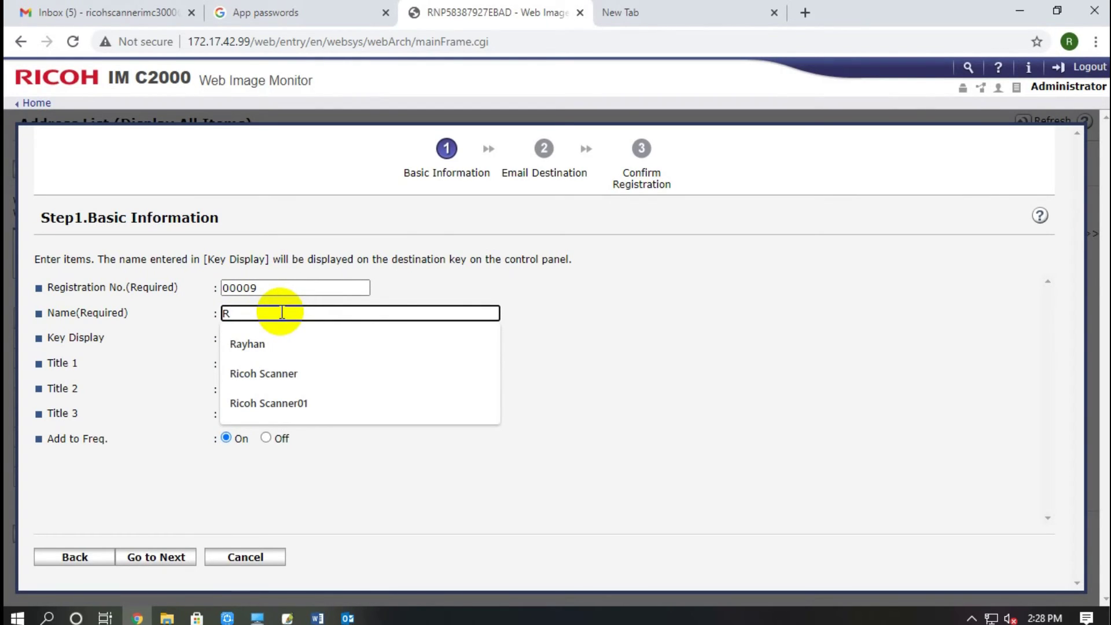
type("icoh Scanner")
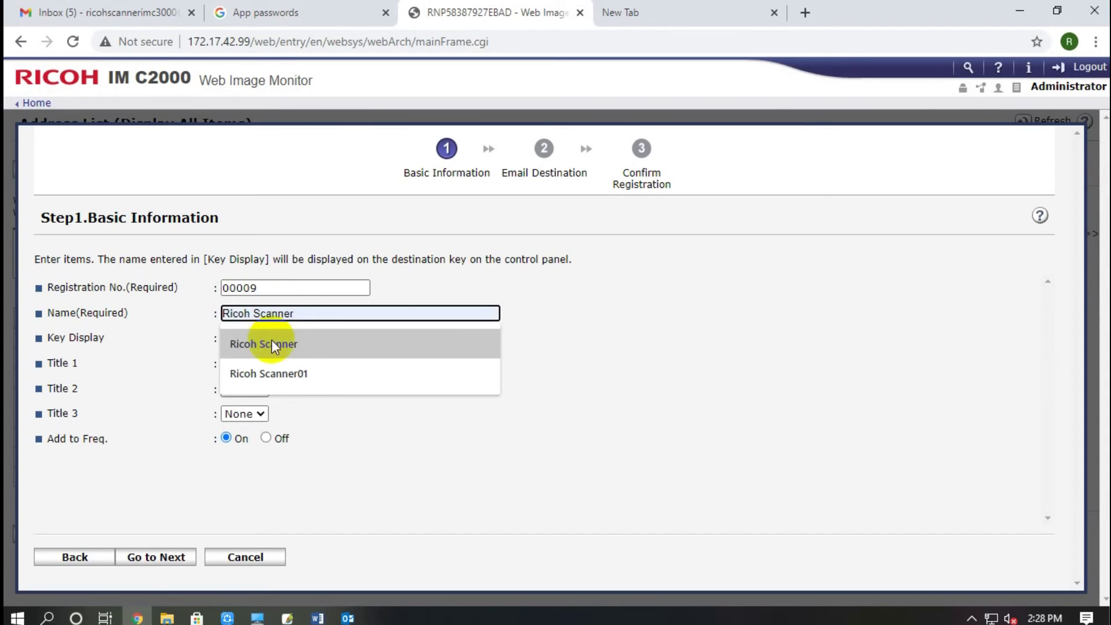
left_click(272, 341)
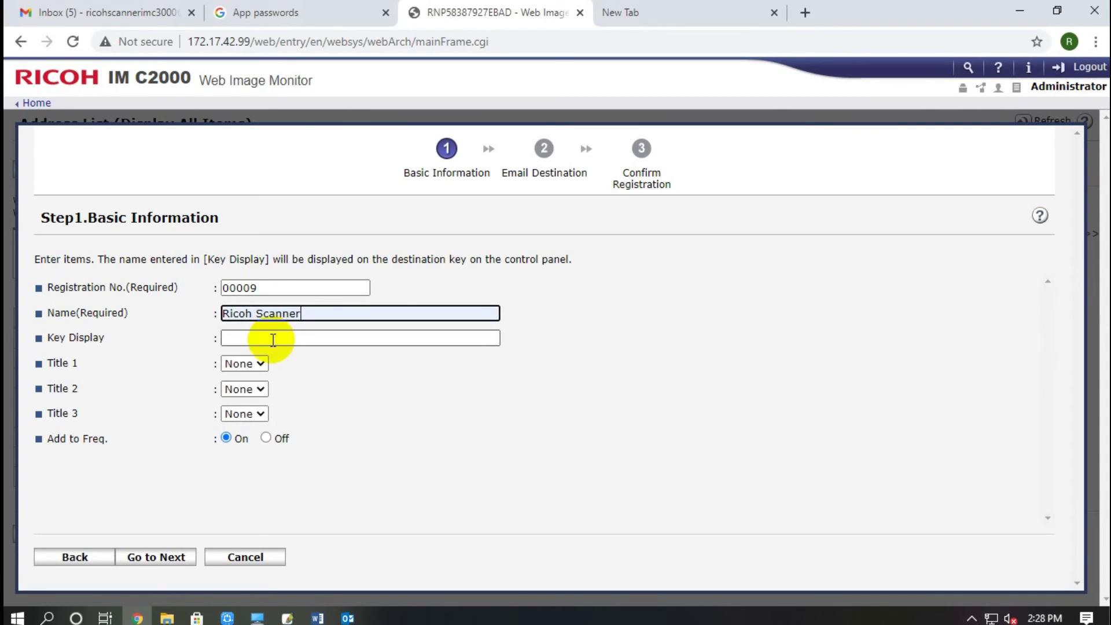
type("02")
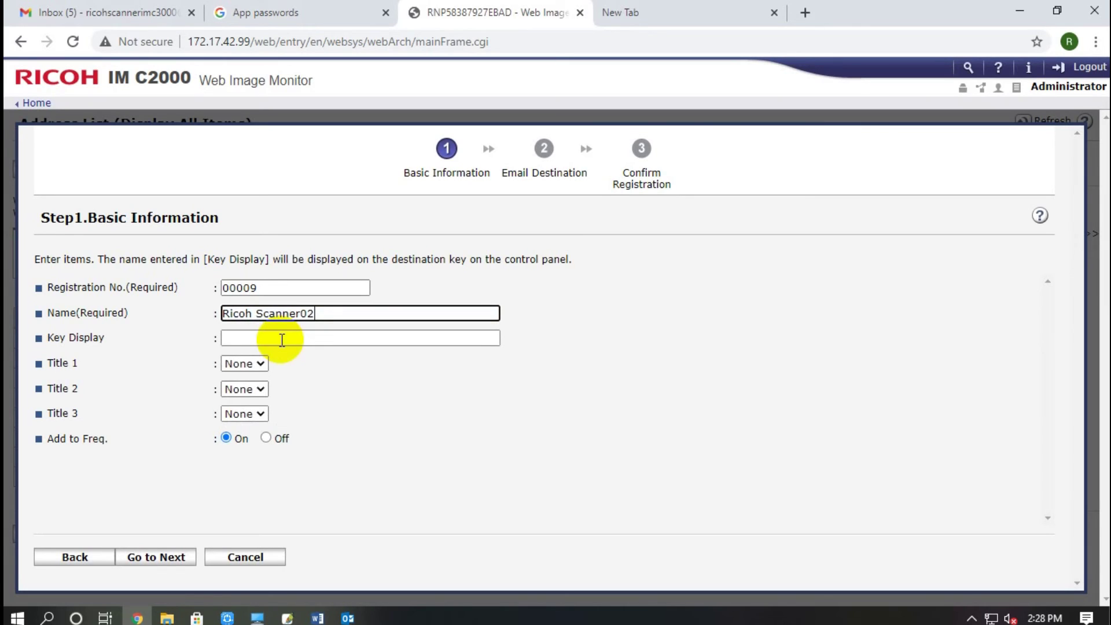
left_click(281, 339)
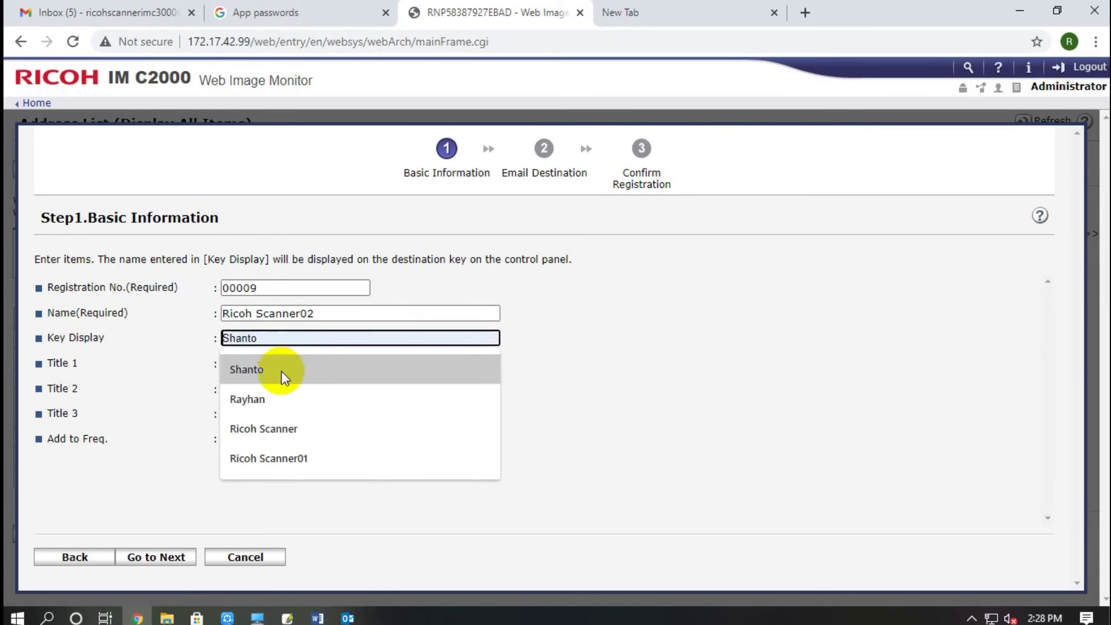
left_click(281, 433)
type("02")
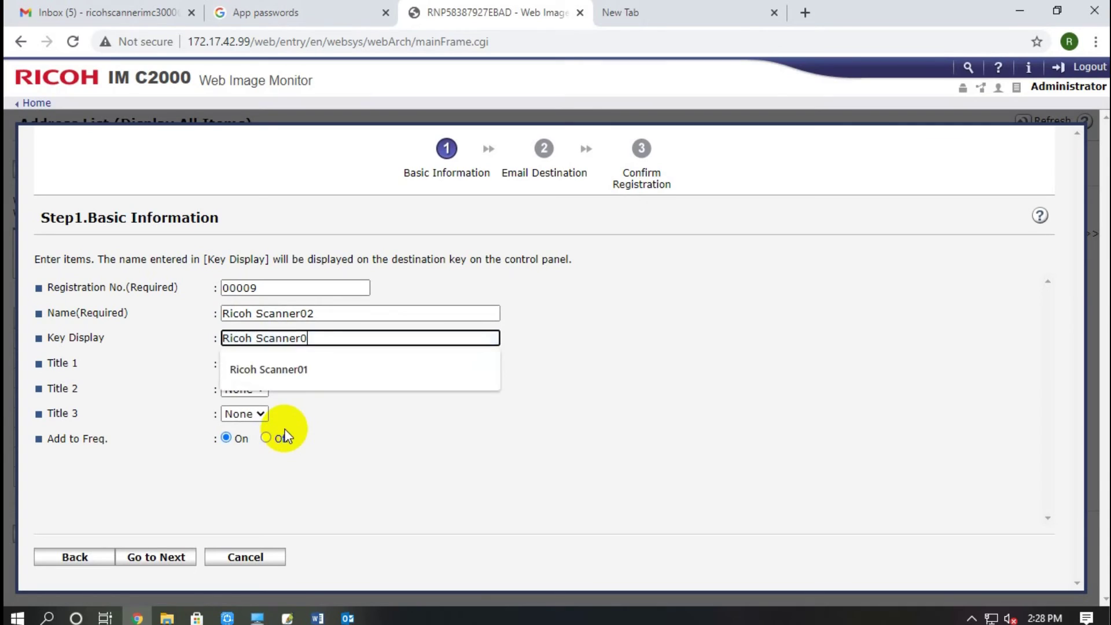
left_click(153, 559)
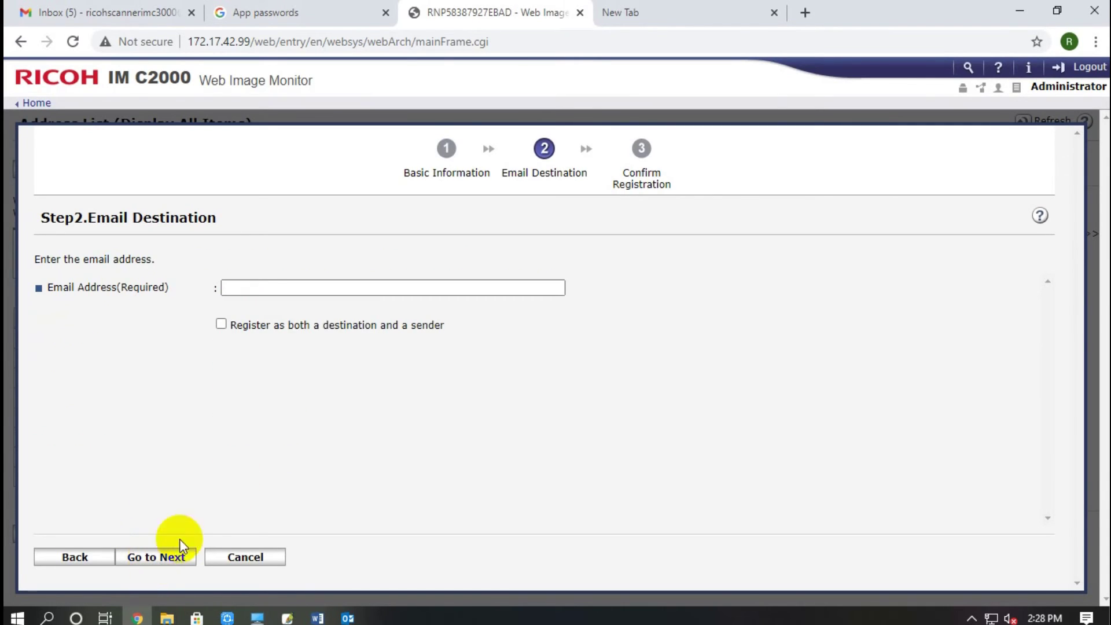
Step: Enter the scanner account's Gmail address as the email destination and confirm the registration
left_click(305, 292)
key("Down")
key("Return")
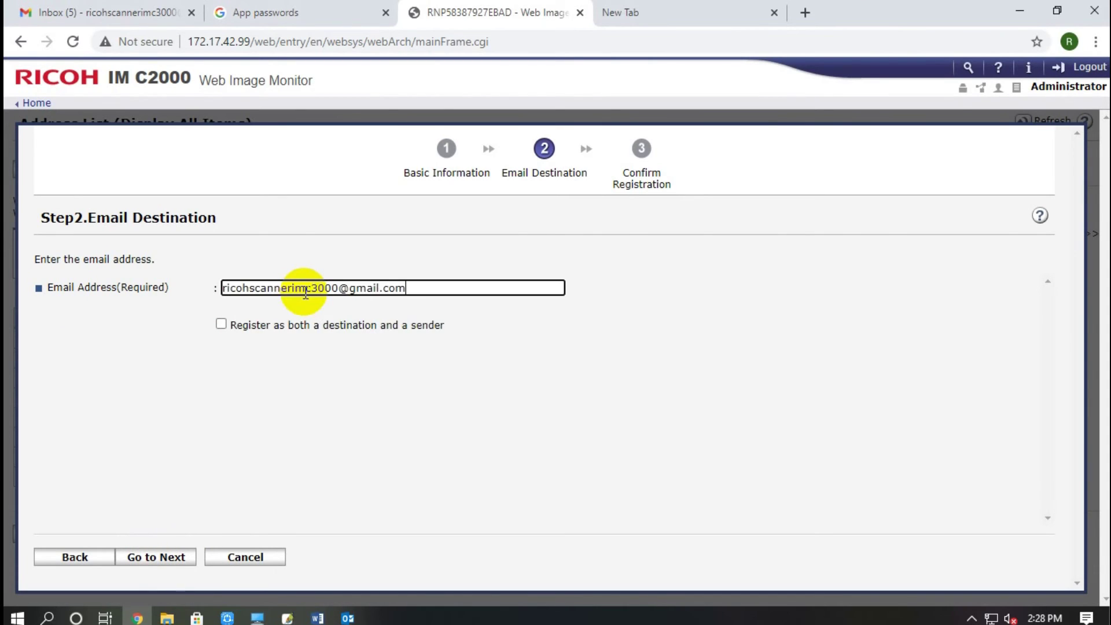
left_click(176, 561)
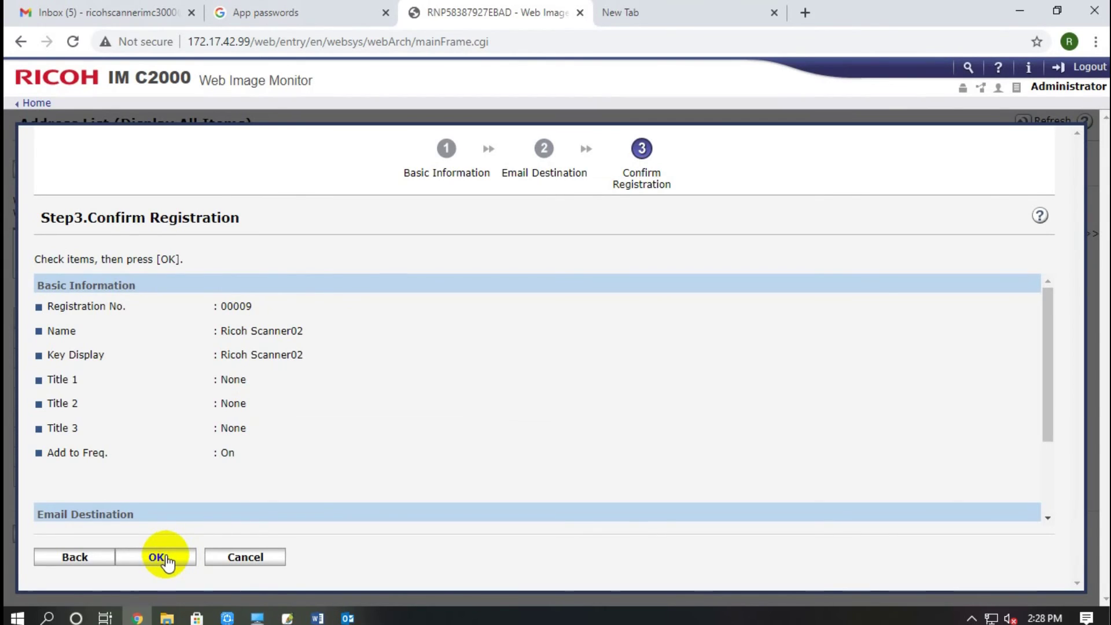
left_click(166, 560)
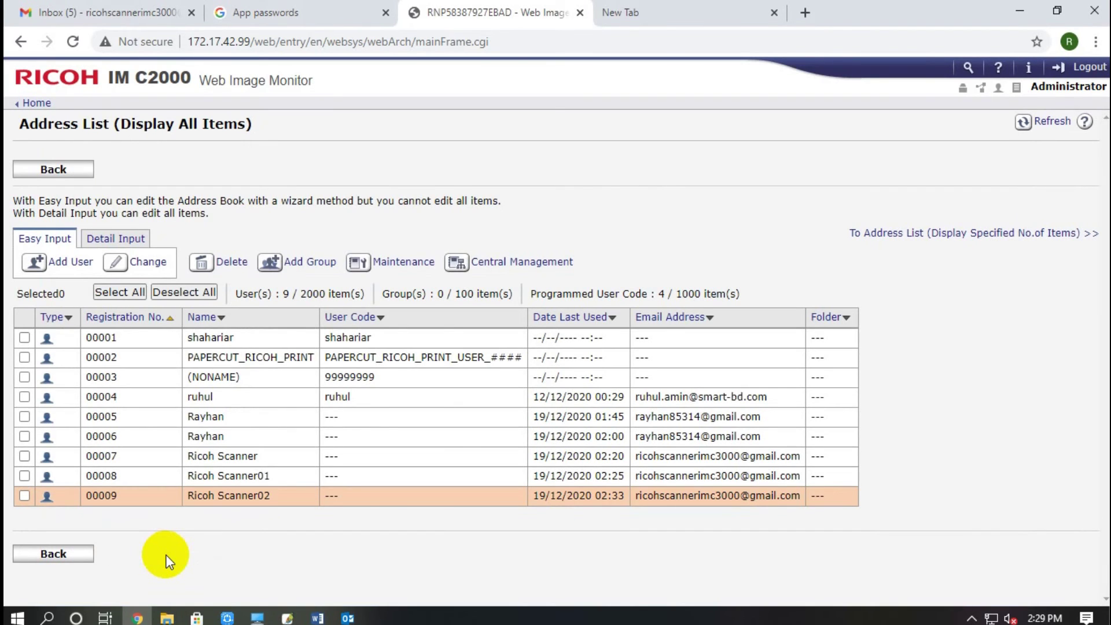
Step: Leave the address list and open Remote Panel Operation from the printer's device management
left_click(54, 171)
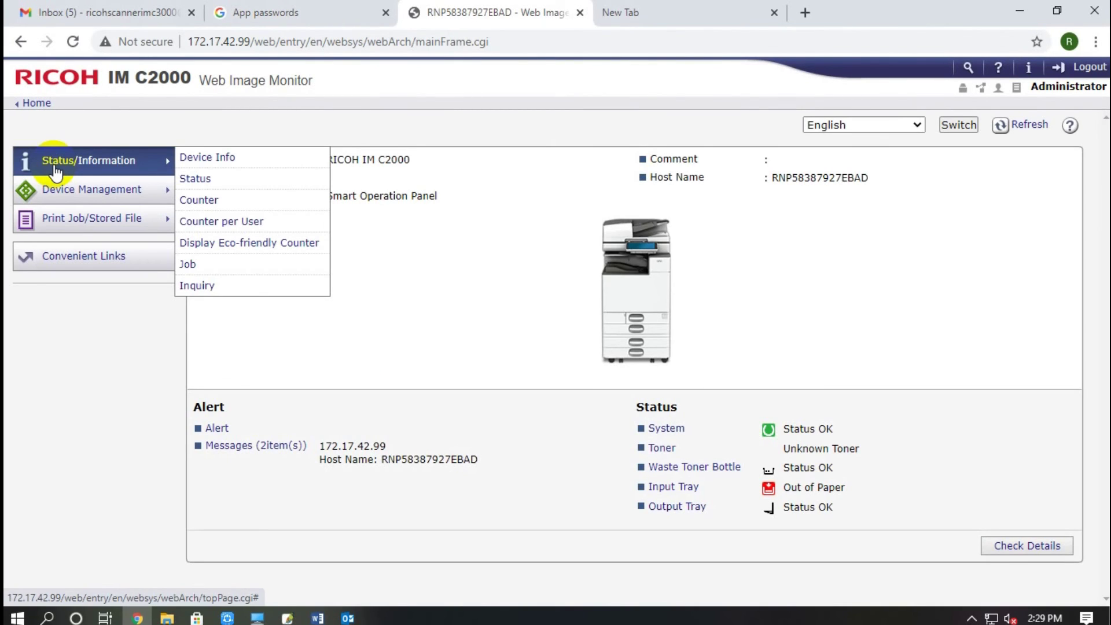
mouse_move(70, 194)
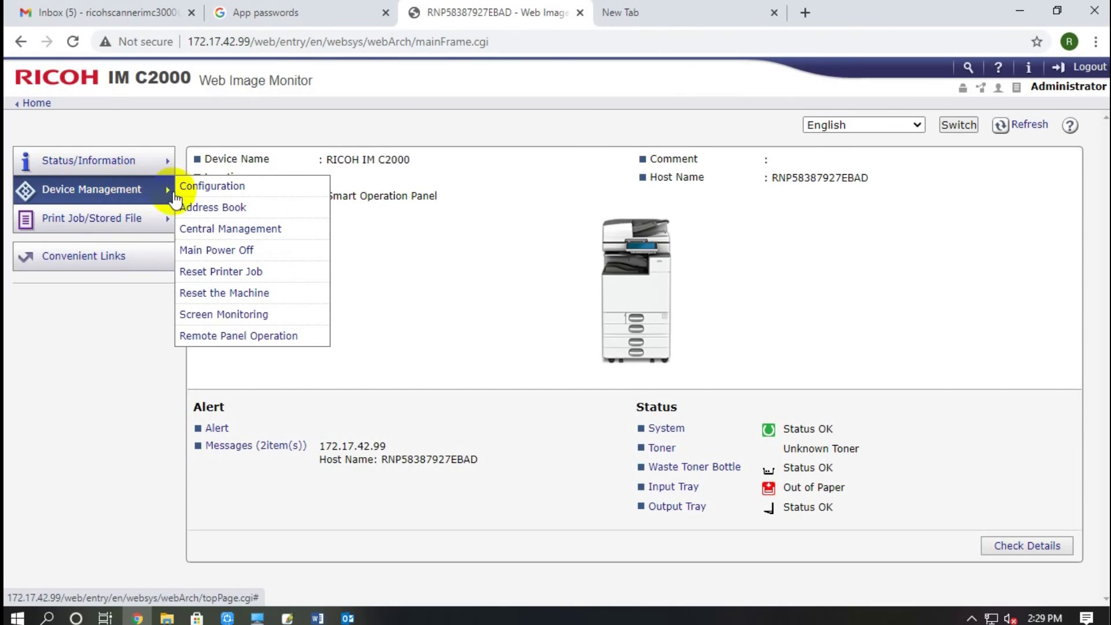
left_click(238, 336)
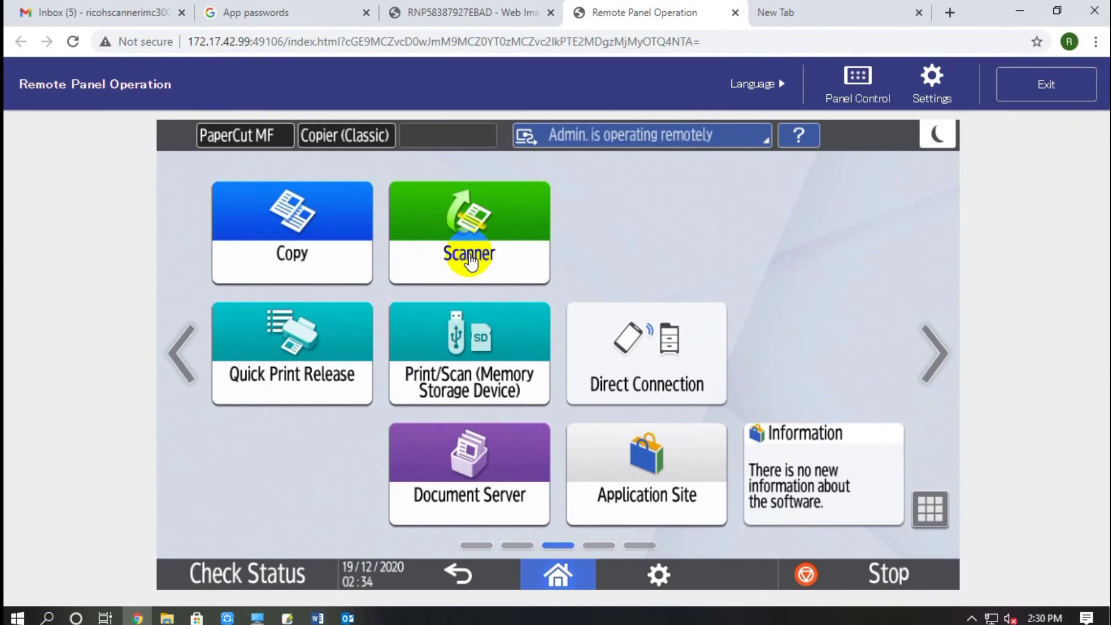
Step: Scan to email with Ricoh Scanner02 as the destination, and finish the scan without further originals
left_click(470, 262)
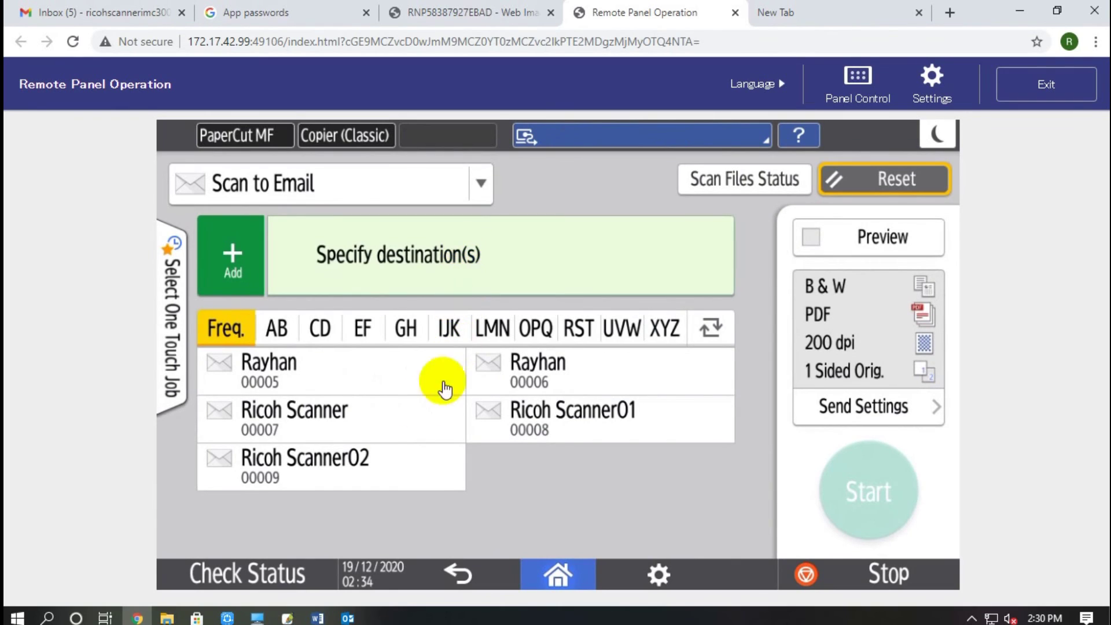
left_click(345, 464)
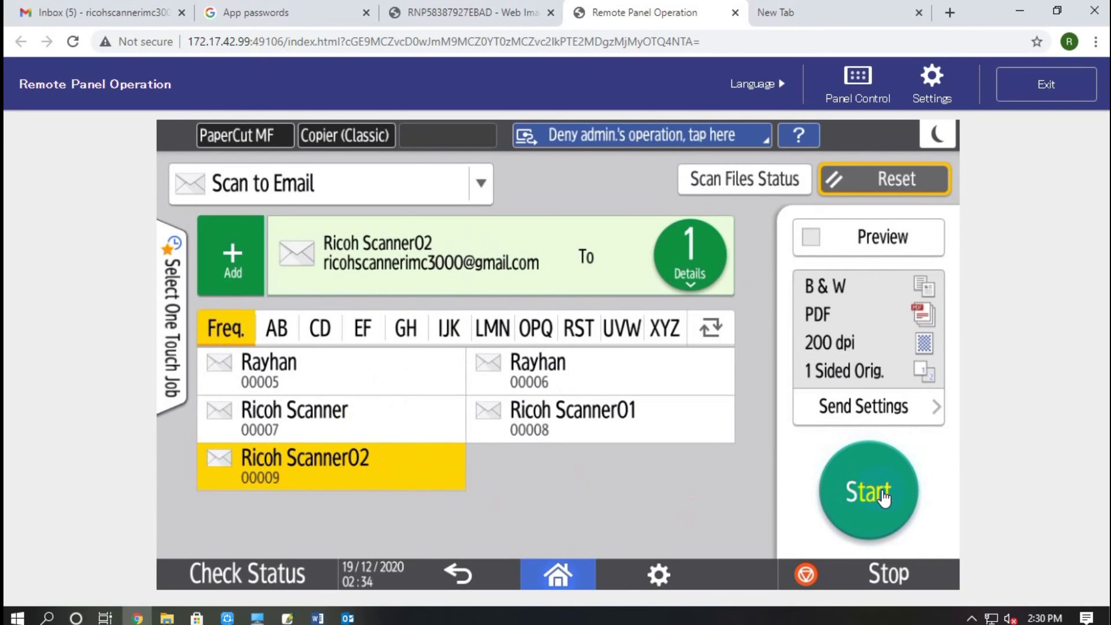
left_click(862, 498)
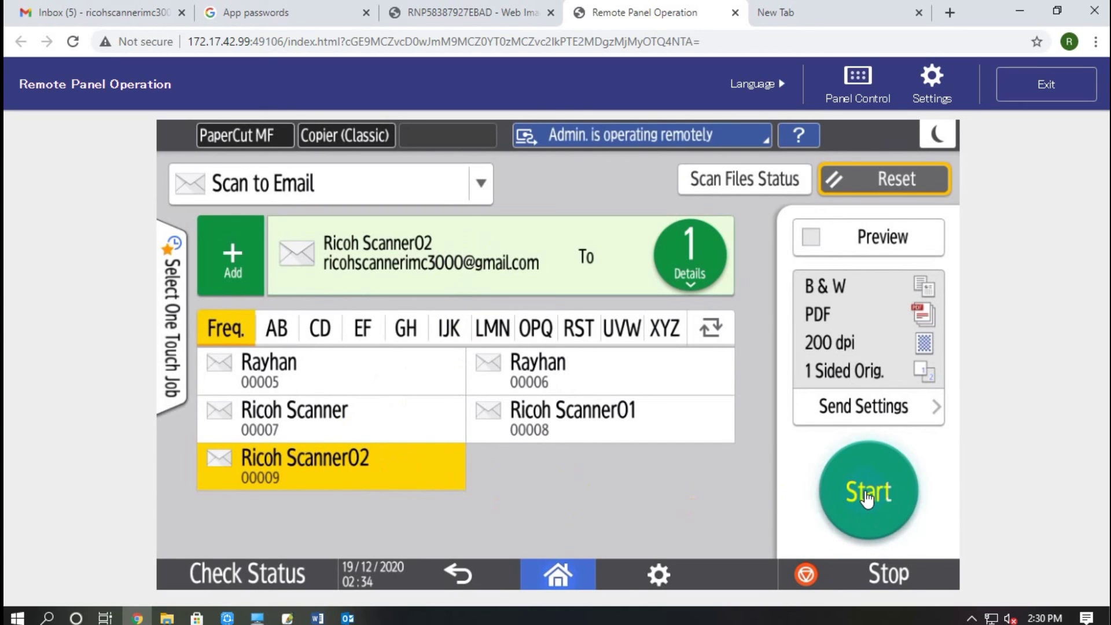
left_click(866, 499)
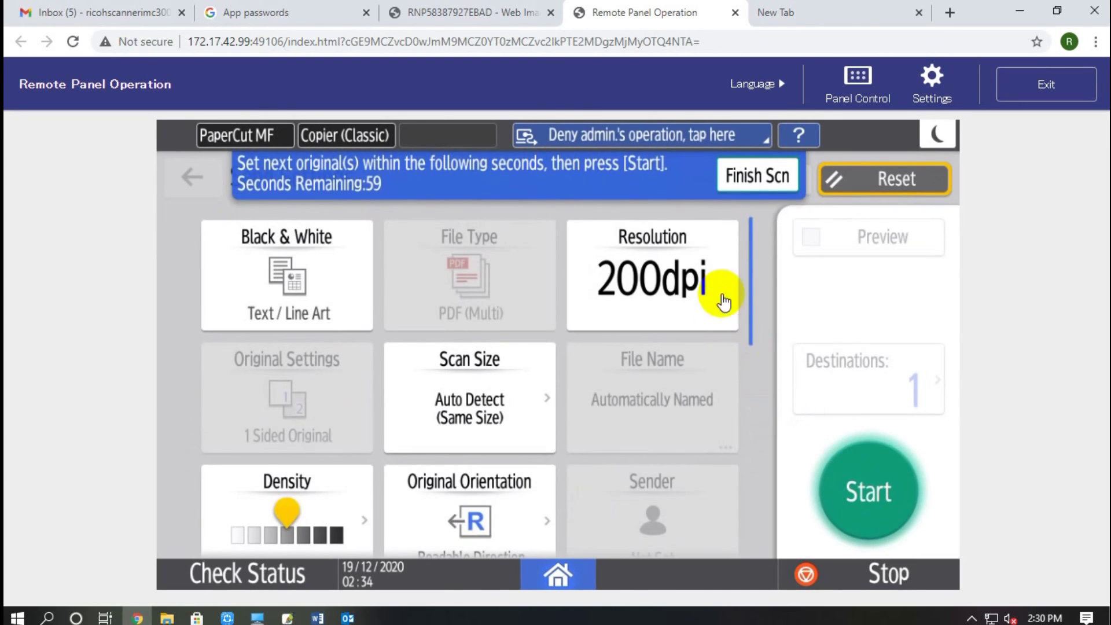
left_click(750, 176)
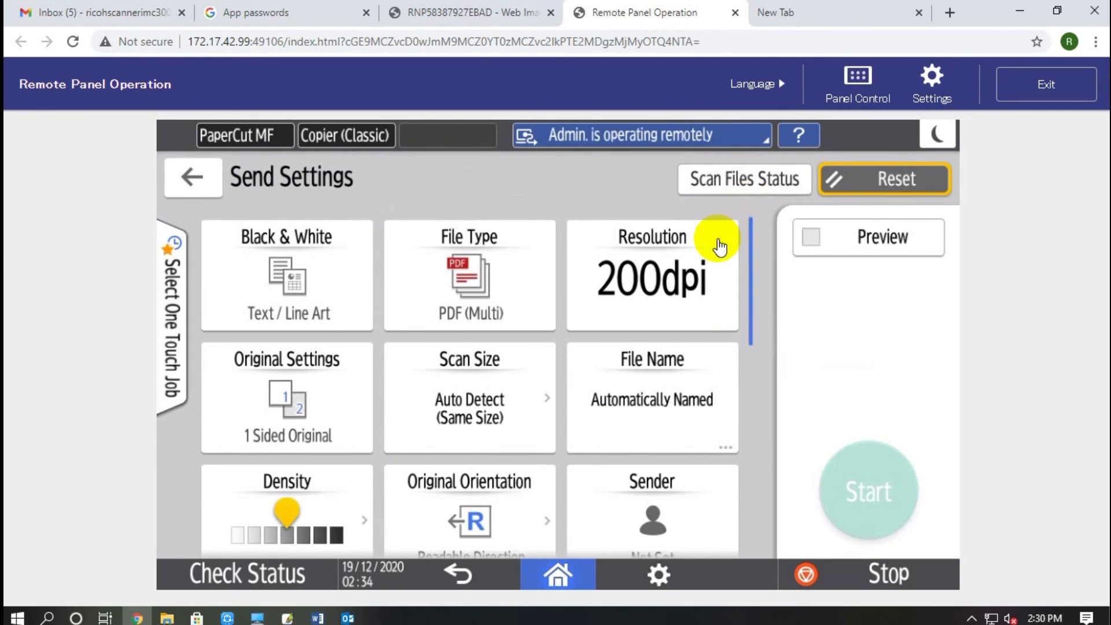
Step: Check the scanned files status for the Ricoh Scanner02 job, and look in the Gmail inbox for the message
left_click(753, 182)
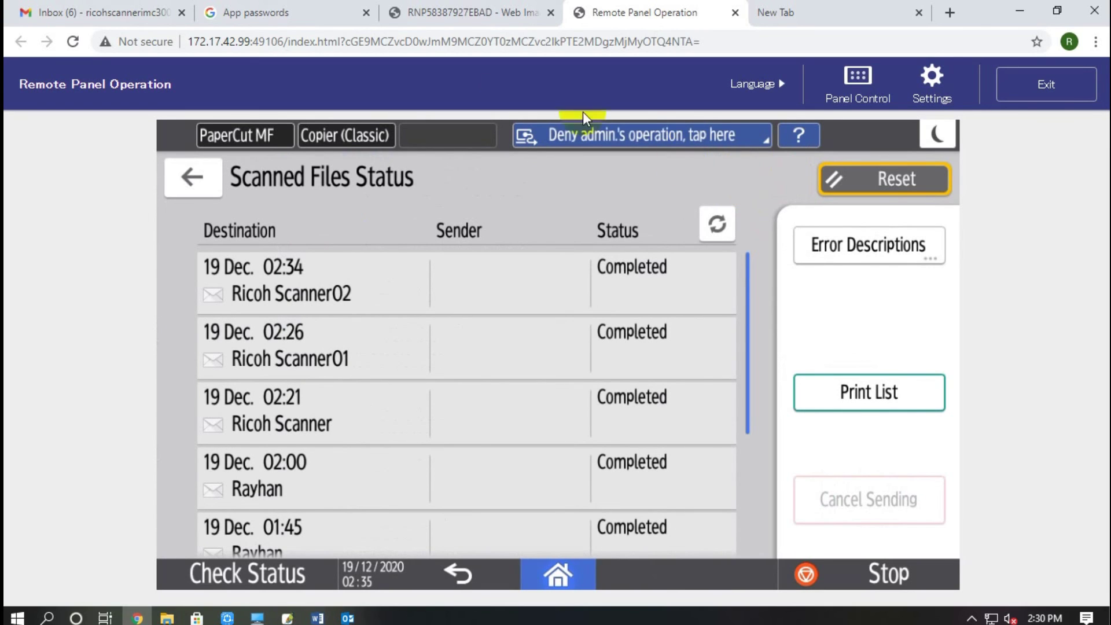
left_click(99, 8)
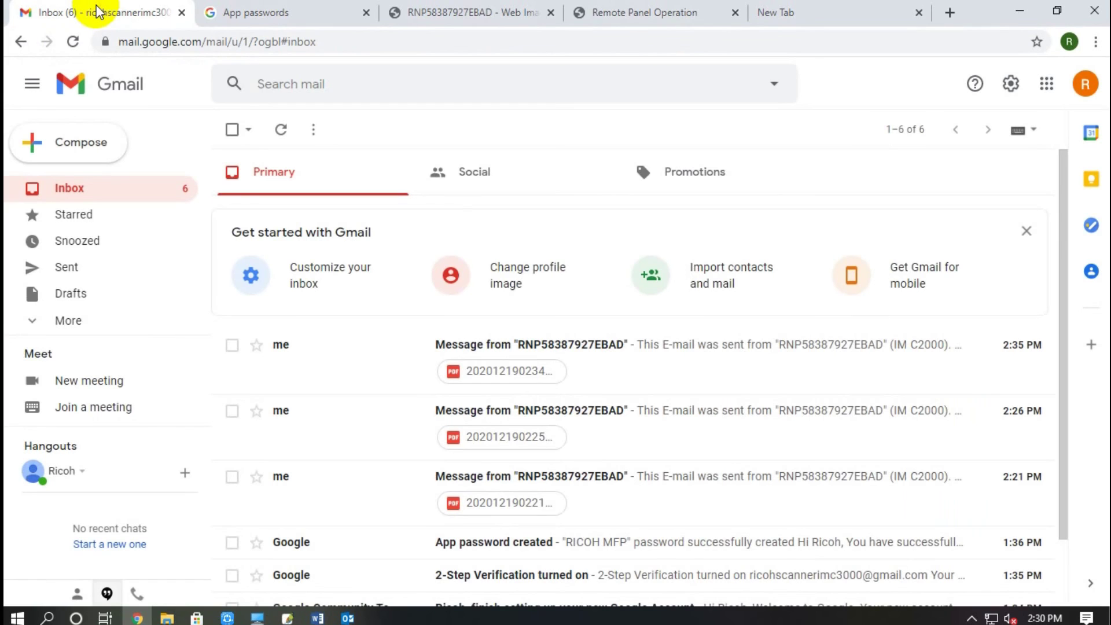